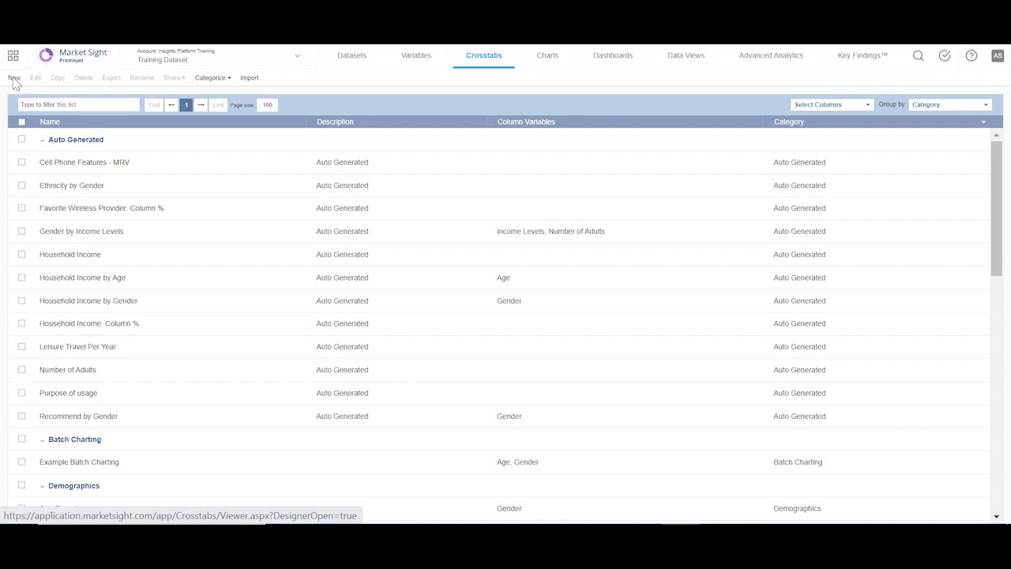
Step: Start a new crosstab, expand Demographics, and keep variable-name labelling in survey order
{"action": "left_click", "coordinate": [14, 78]}
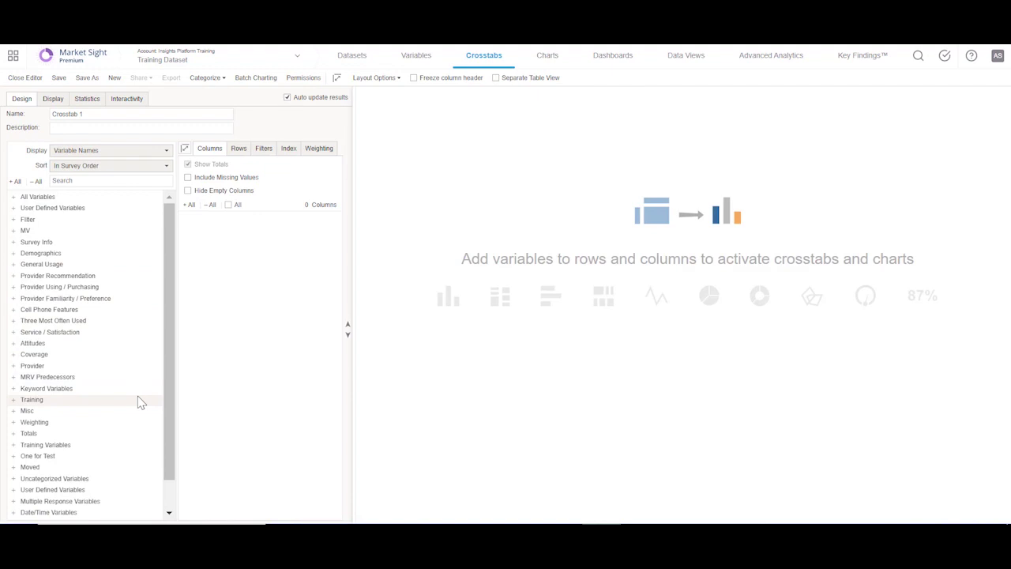
{"action": "left_click", "coordinate": [24, 252]}
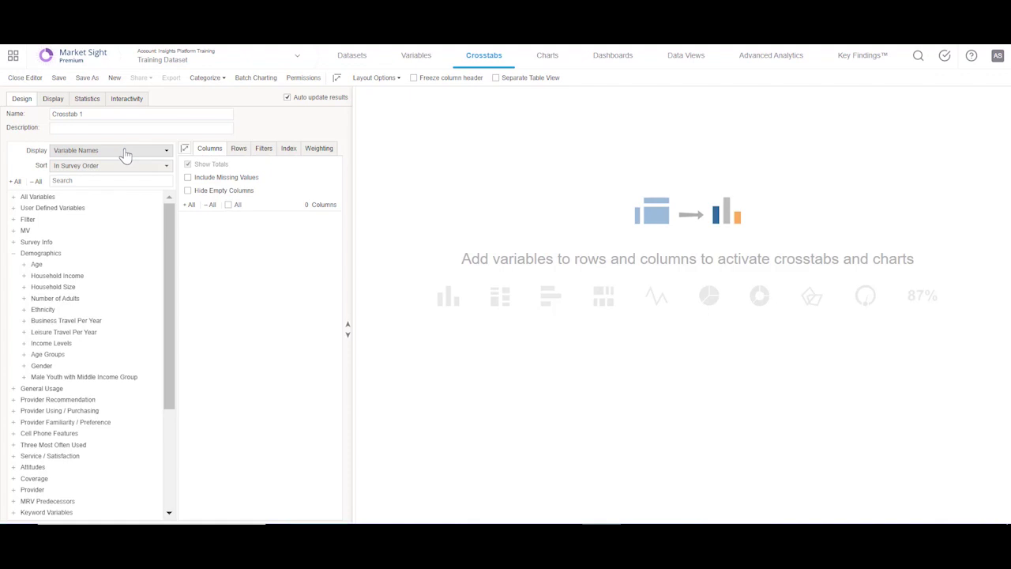
{"action": "left_click", "coordinate": [124, 152]}
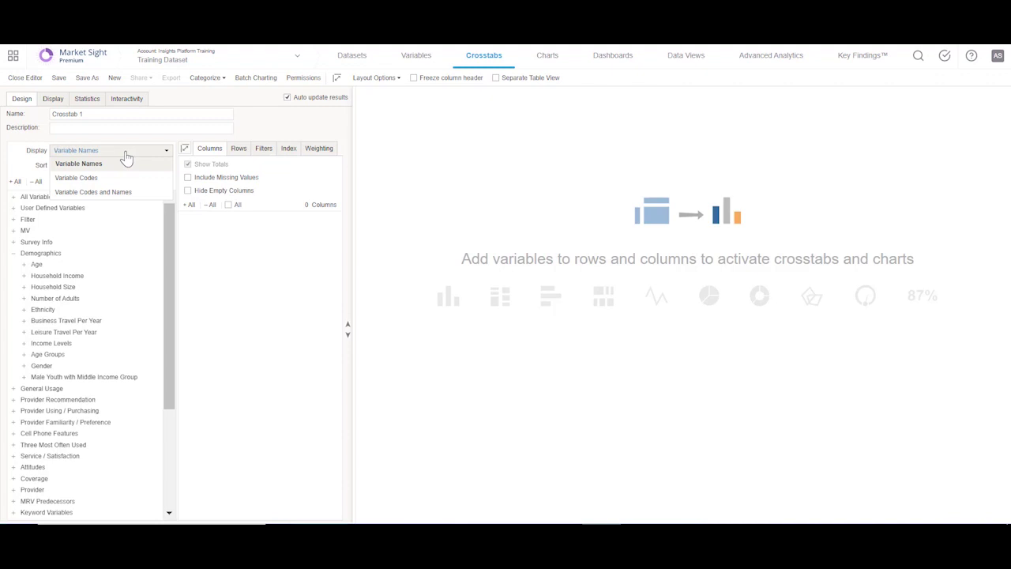
{"action": "left_click", "coordinate": [142, 200]}
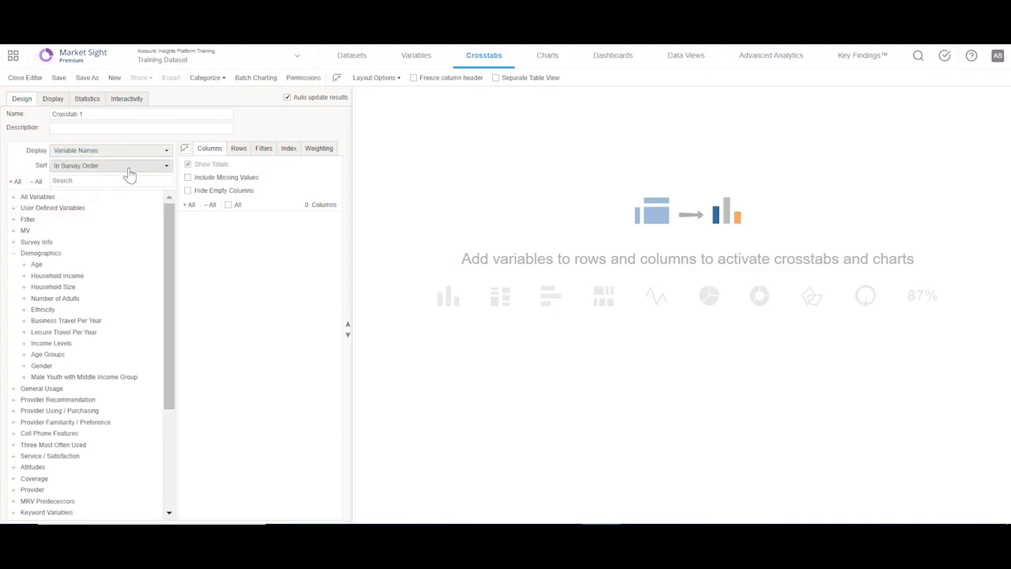
{"action": "left_click", "coordinate": [130, 166]}
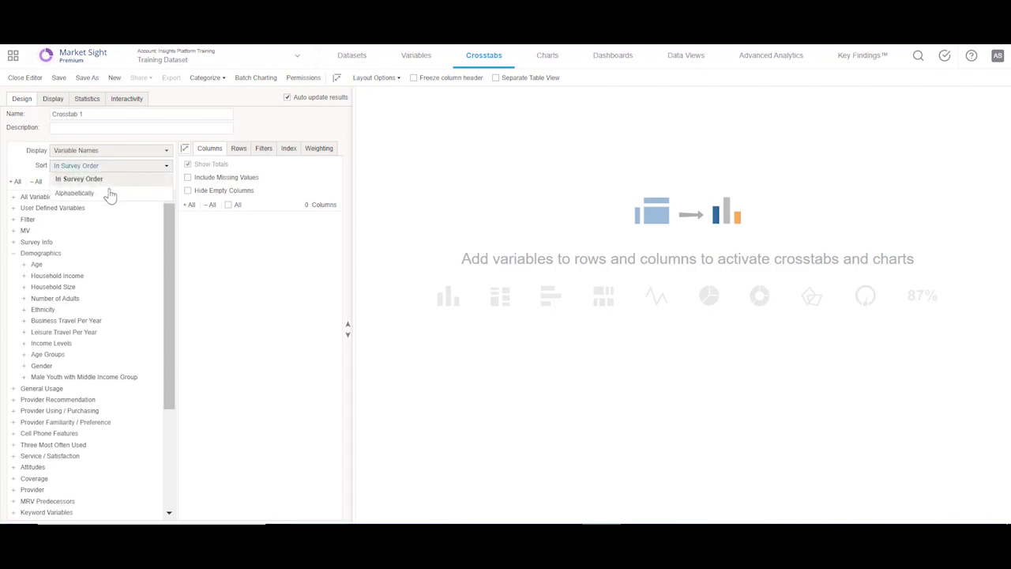
{"action": "left_click", "coordinate": [93, 181]}
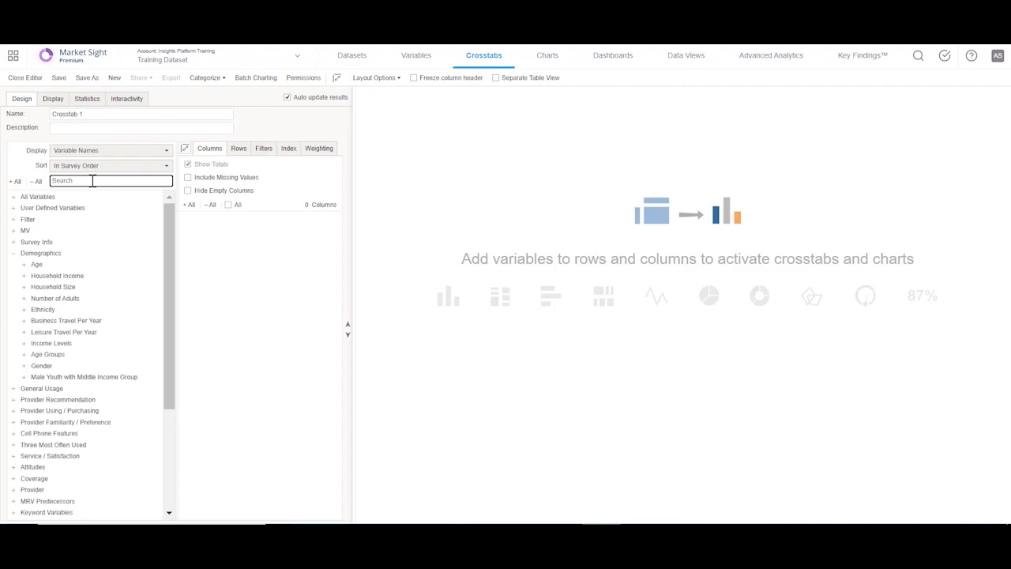
{"action": "type", "text": "recommend"}
{"action": "key", "text": "Return"}
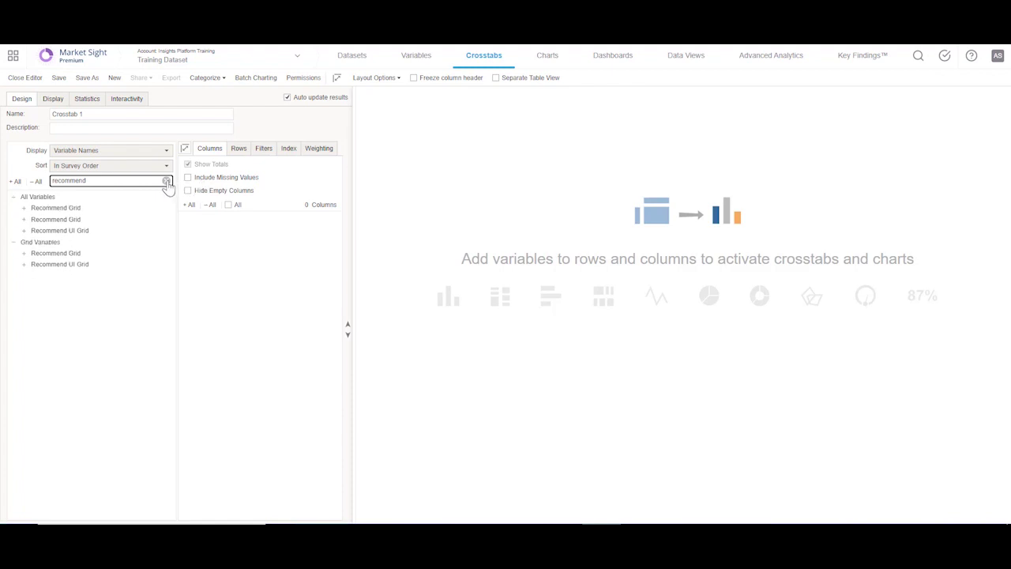
{"action": "left_click", "coordinate": [166, 181]}
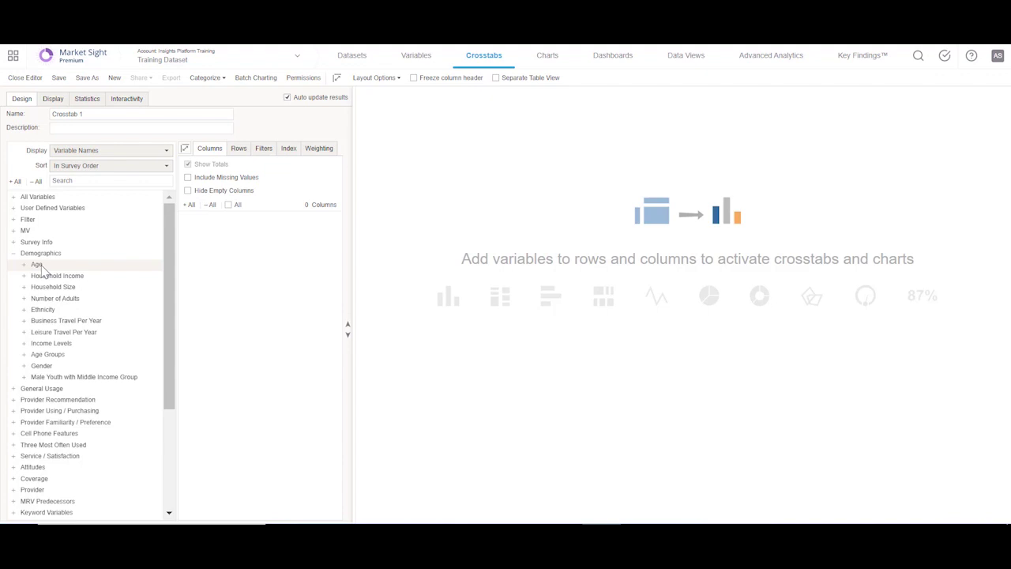
Step: Add Age Groups and Gender as column variables, keeping Age Groups as Table 1
{"action": "left_click_drag", "start_coordinate": [49, 354], "coordinate": [189, 328]}
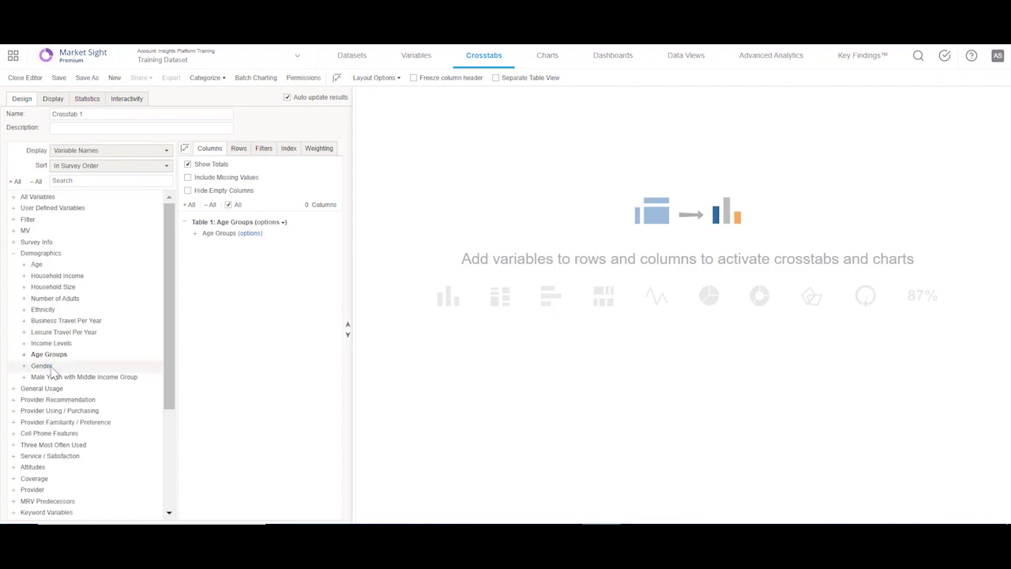
{"action": "left_click_drag", "start_coordinate": [45, 369], "coordinate": [215, 360]}
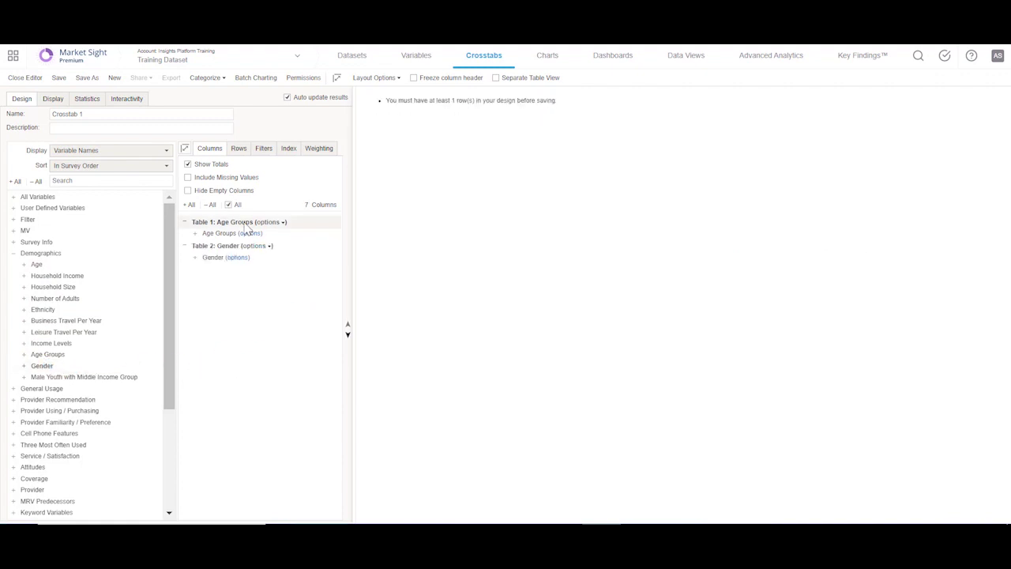
{"action": "left_click_drag", "start_coordinate": [247, 227], "coordinate": [254, 328]}
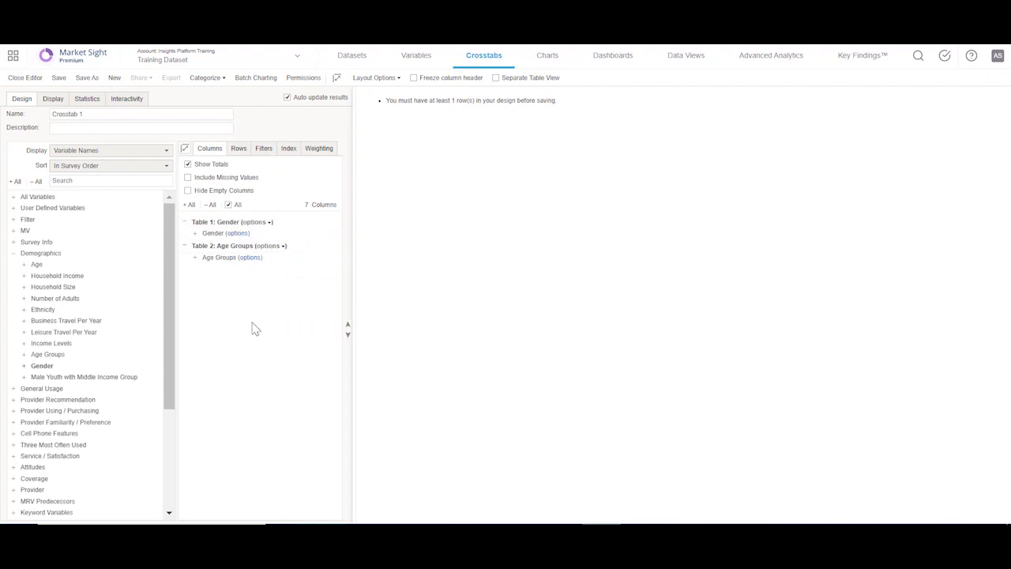
{"action": "left_click", "coordinate": [246, 223]}
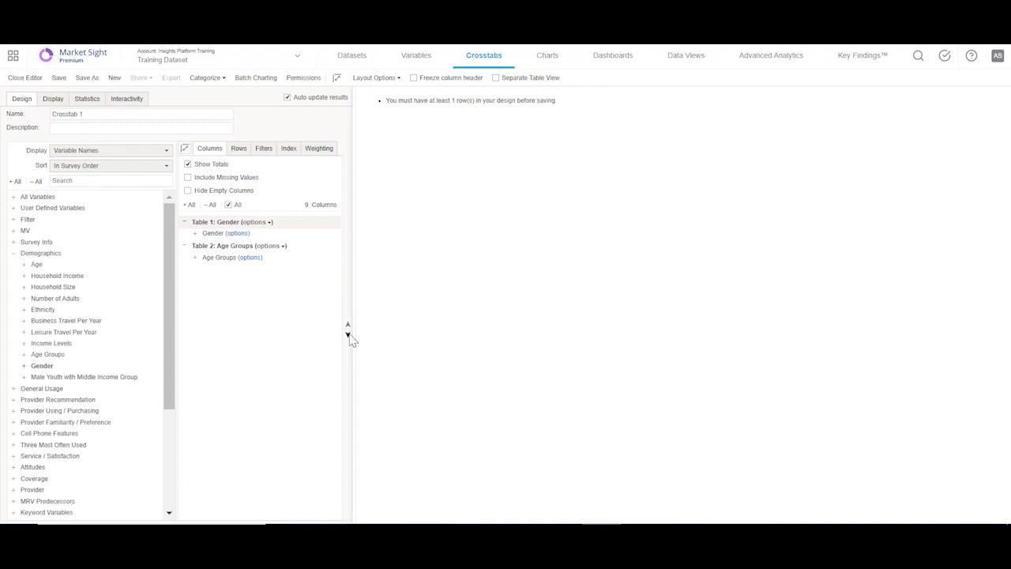
{"action": "left_click", "coordinate": [348, 335]}
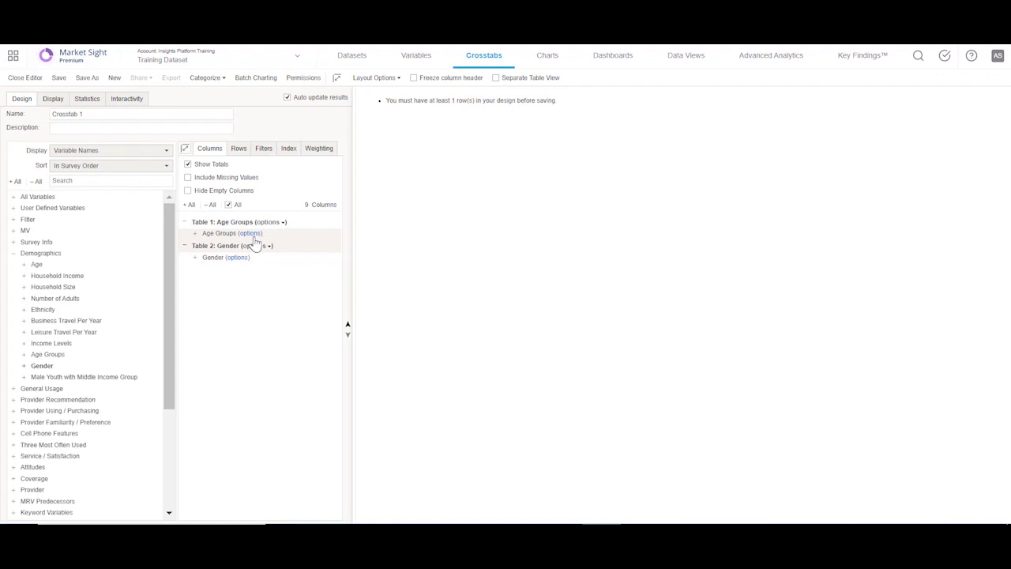
Step: Change the Age Groups column header for Older Adults (>45) to '45+'
{"action": "left_click", "coordinate": [190, 205]}
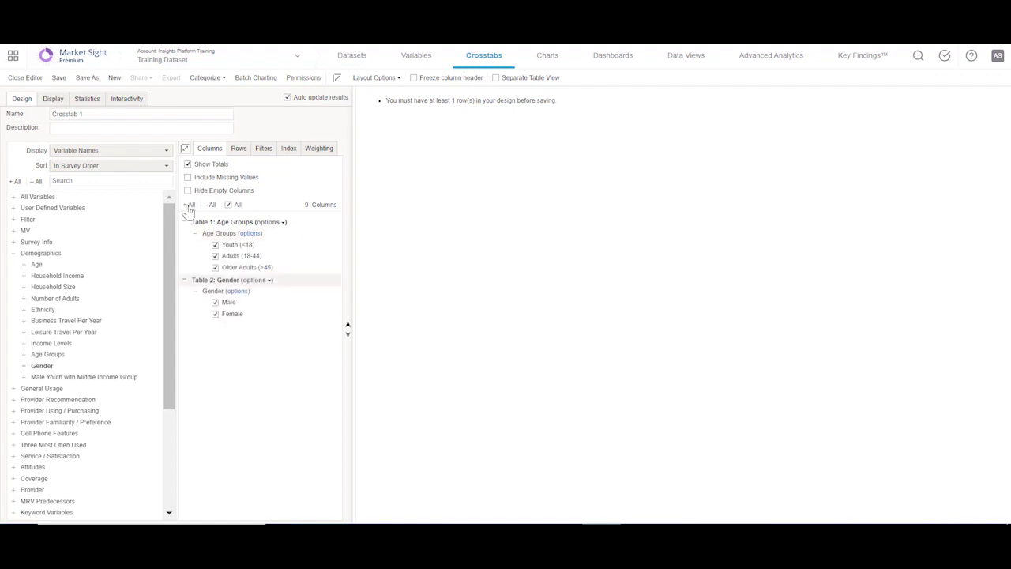
{"action": "left_click", "coordinate": [255, 238]}
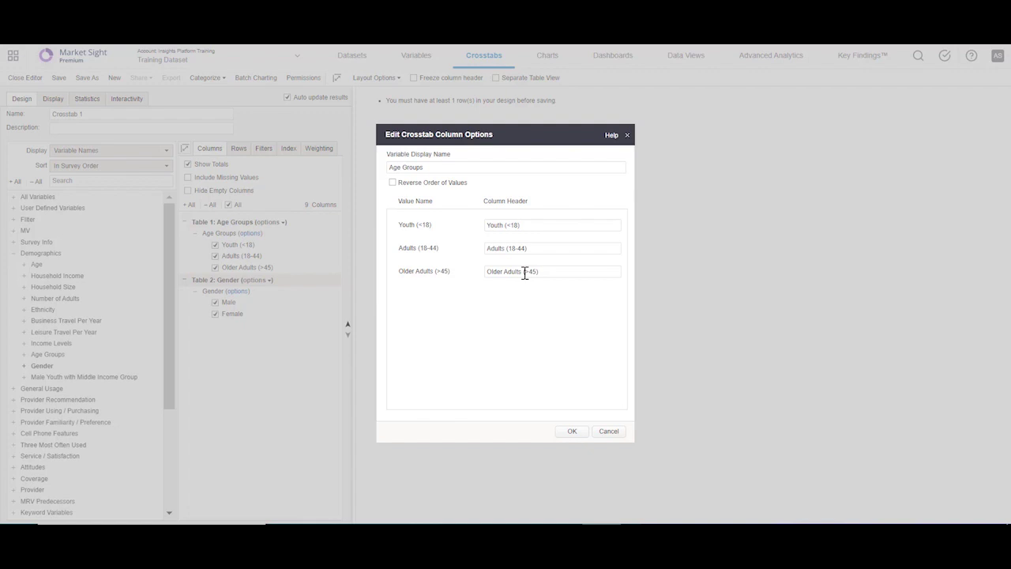
{"action": "left_click_drag", "start_coordinate": [551, 270], "coordinate": [471, 261]}
{"action": "type", "text": "45+"}
{"action": "left_click", "coordinate": [573, 433]}
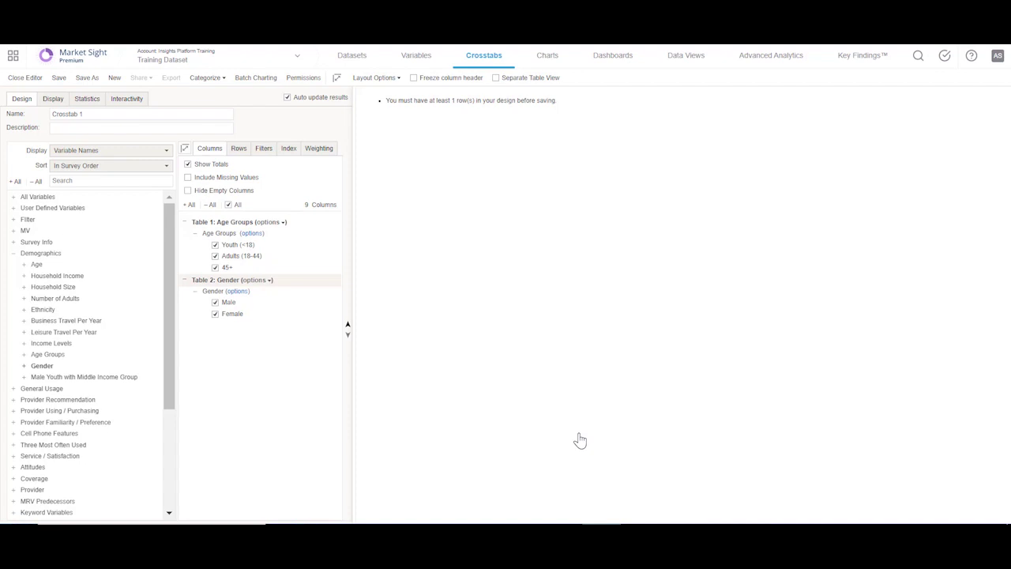
{"action": "left_click", "coordinate": [242, 152]}
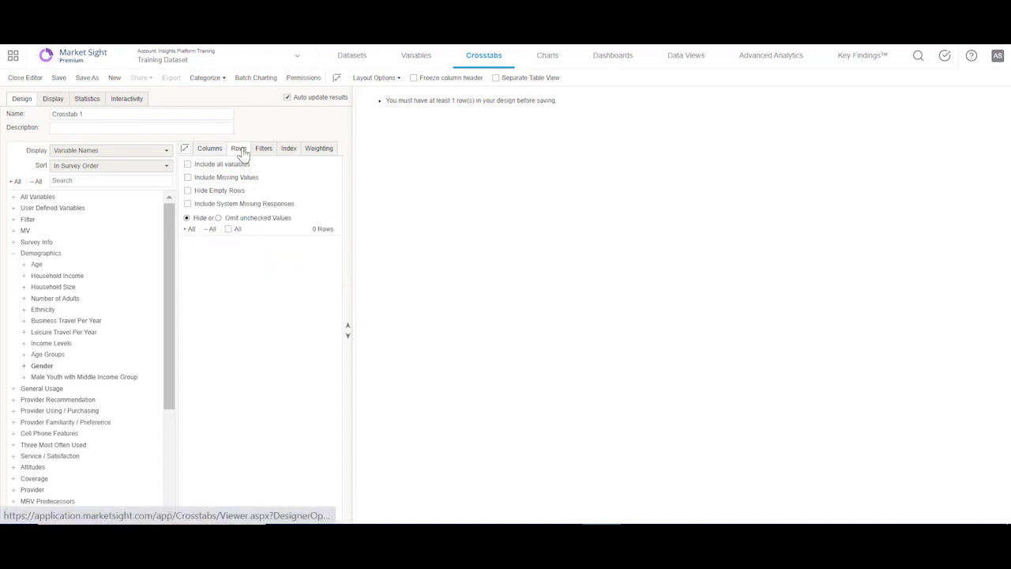
Step: Add the five Provider Recommendation variables, Communique through Supernova Wireless, as rows
{"action": "left_click", "coordinate": [14, 400]}
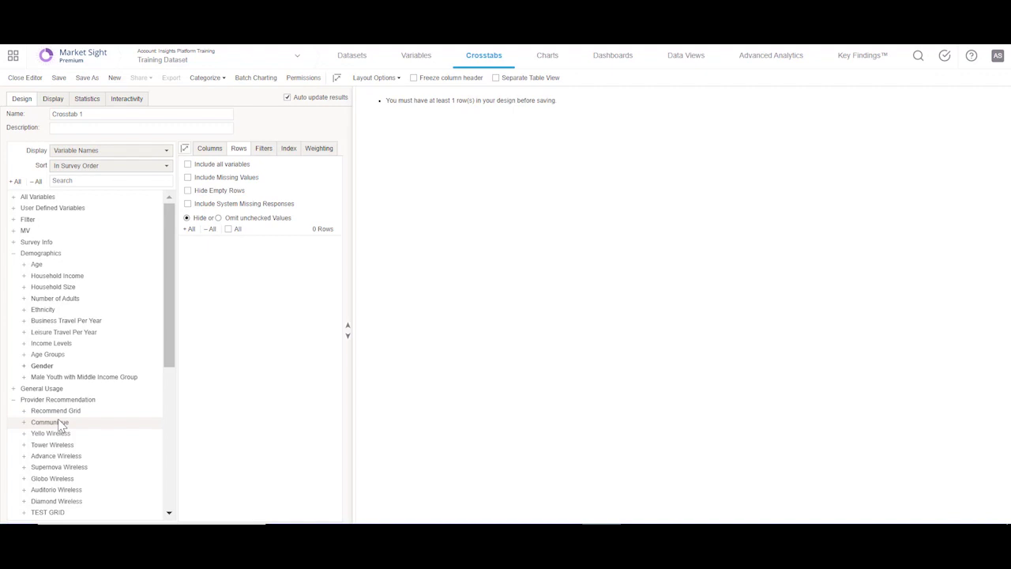
{"action": "left_click", "coordinate": [51, 422]}
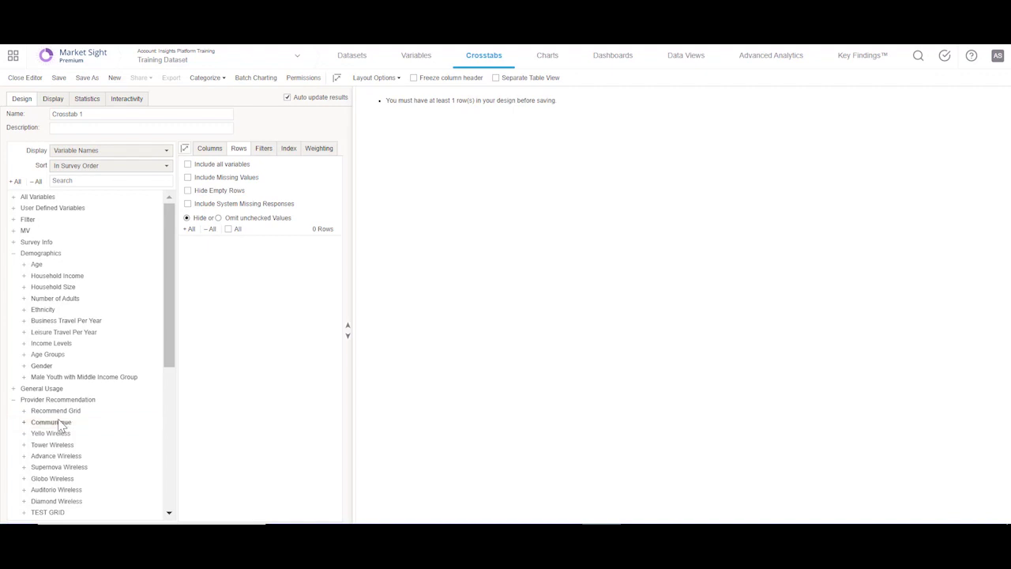
{"action": "left_click", "coordinate": [61, 469], "text": "shift"}
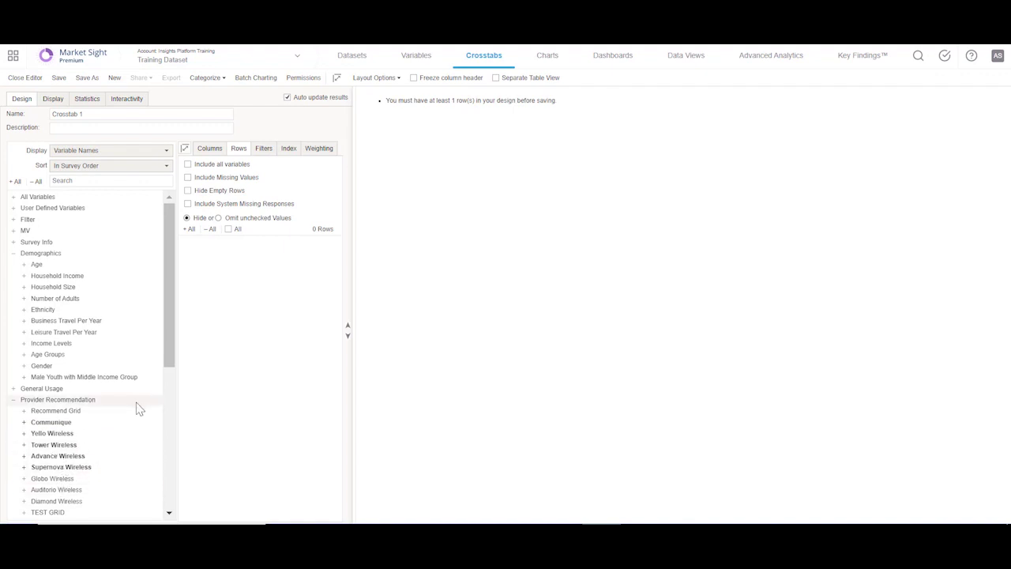
{"action": "left_click_drag", "start_coordinate": [75, 445], "coordinate": [221, 316]}
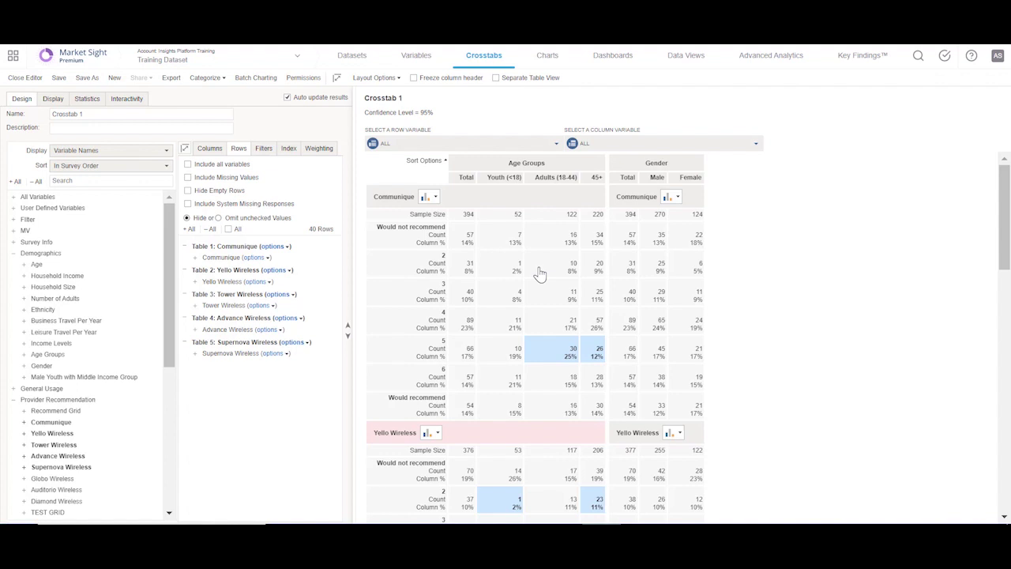
Step: Open the calculation settings for the Communique row table
{"action": "left_click", "coordinate": [284, 247]}
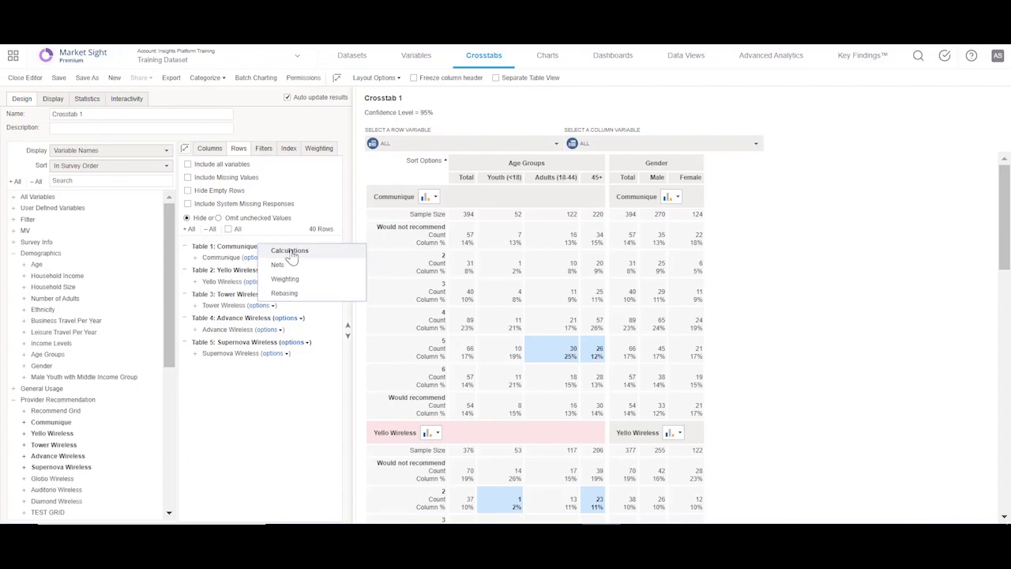
{"action": "left_click", "coordinate": [290, 251]}
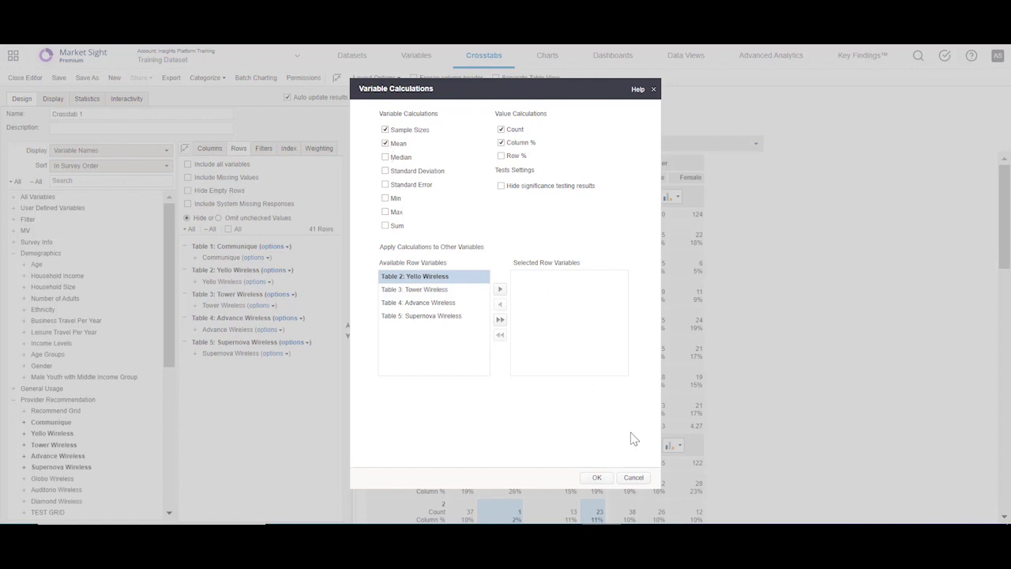
Step: Apply Mean to the Communique table's calculations, showing 4.18 overall
{"action": "left_click", "coordinate": [597, 479]}
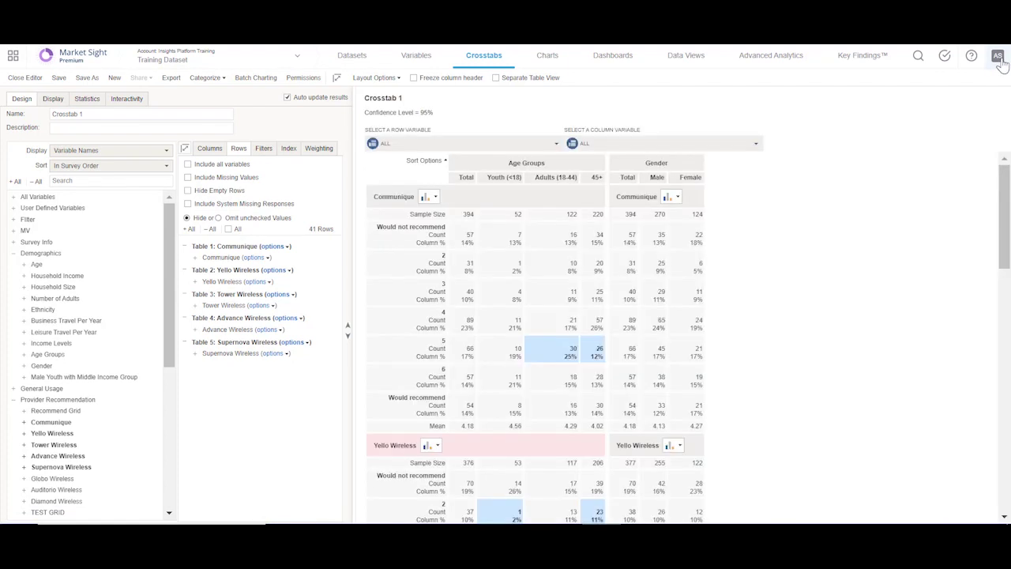
{"action": "left_click", "coordinate": [999, 58]}
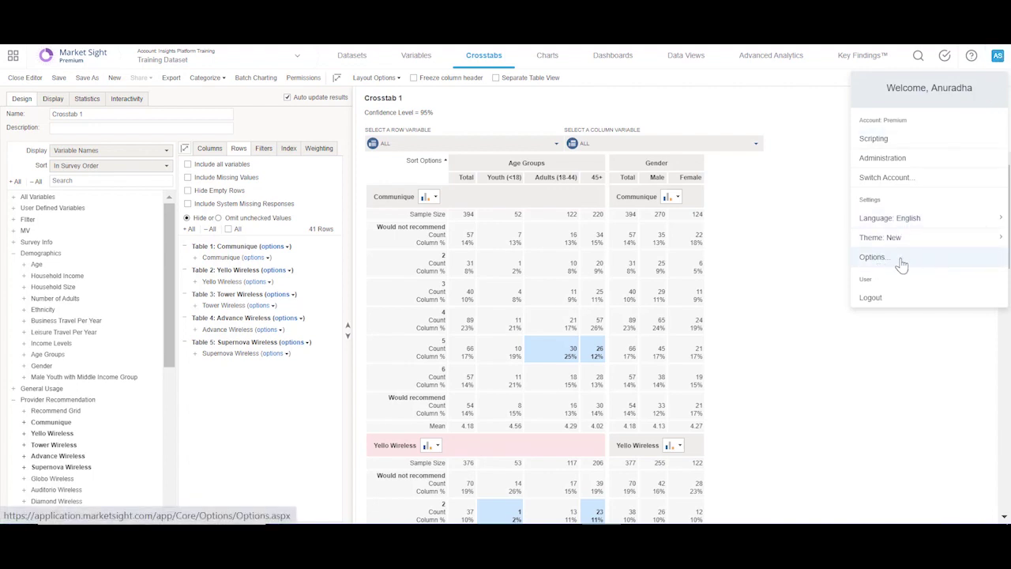
{"action": "left_click", "coordinate": [286, 248]}
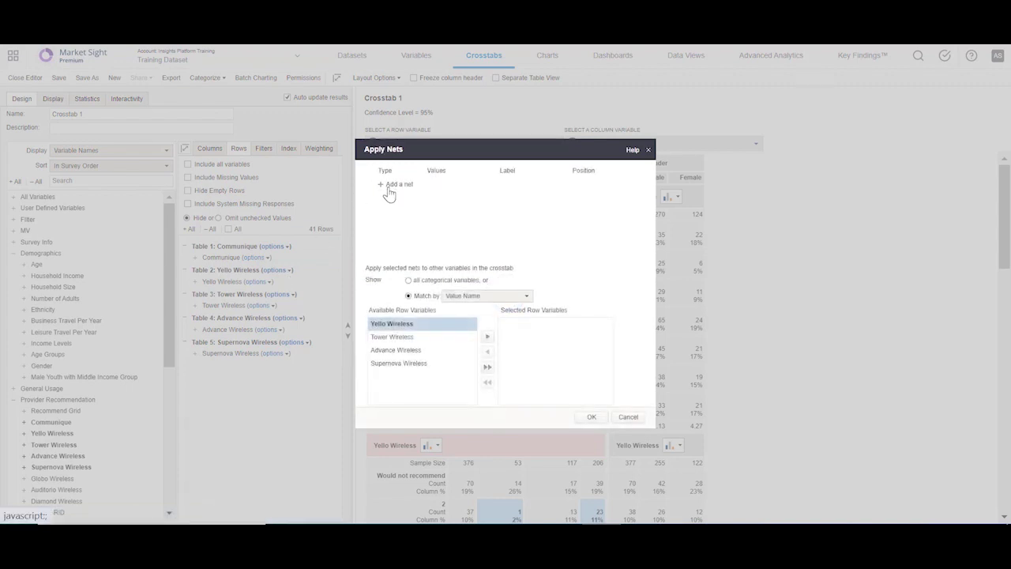
Step: Create a Communique net of values 6 and 7 labelled 'Top 2'
{"action": "left_click", "coordinate": [391, 186]}
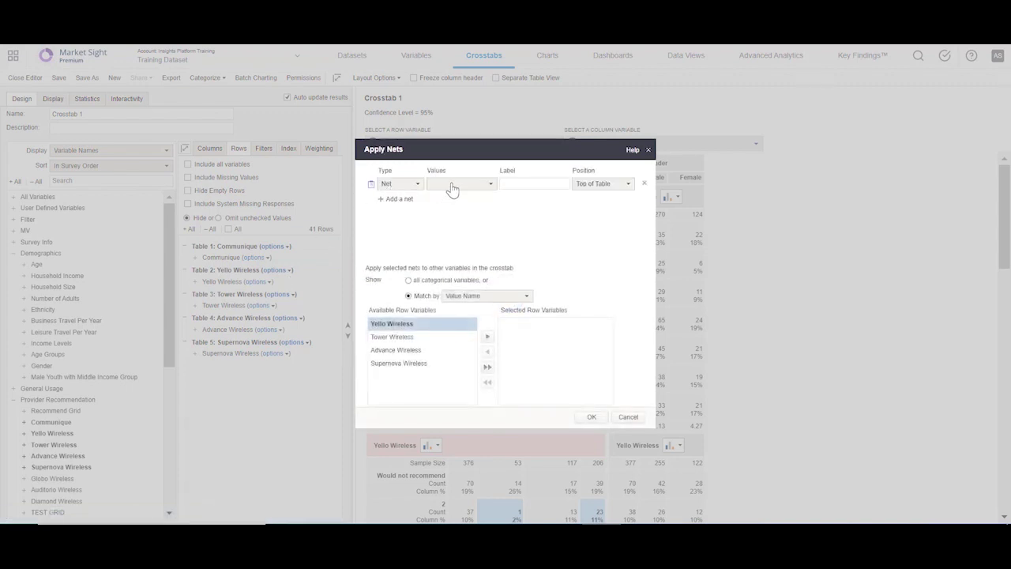
{"action": "left_click", "coordinate": [452, 190]}
{"action": "left_click", "coordinate": [437, 282]}
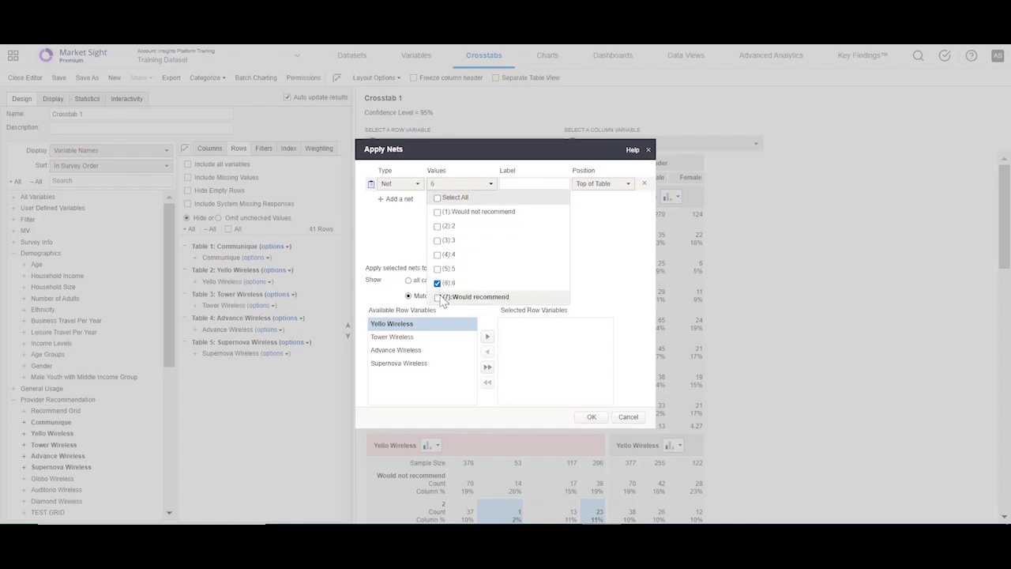
{"action": "left_click", "coordinate": [439, 297]}
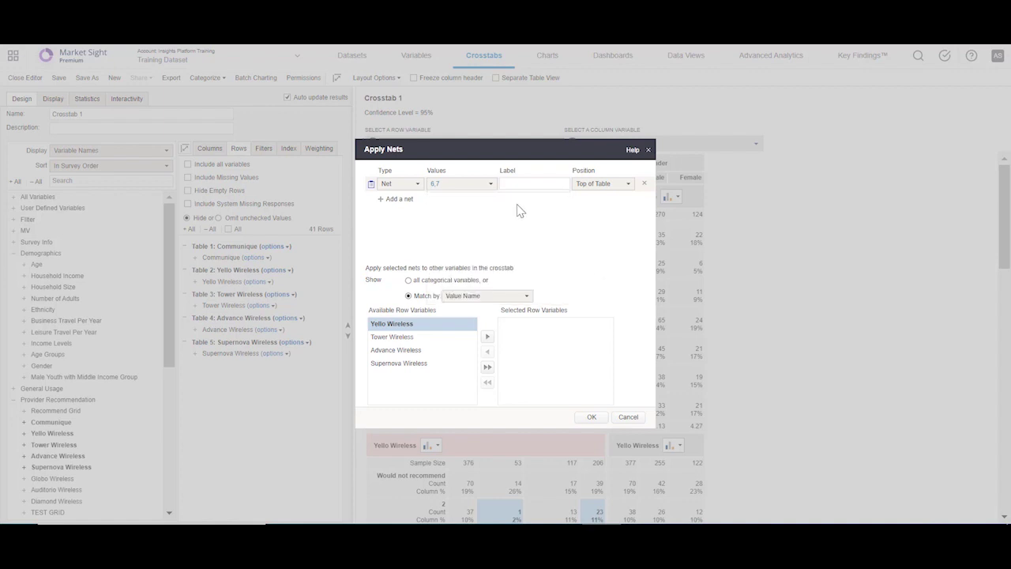
{"action": "left_click", "coordinate": [519, 184]}
{"action": "type", "text": "Top 2"}
Step: Add a 'Bottom 2' net of values 1 and 2, plus a blank third net
{"action": "left_click", "coordinate": [400, 201]}
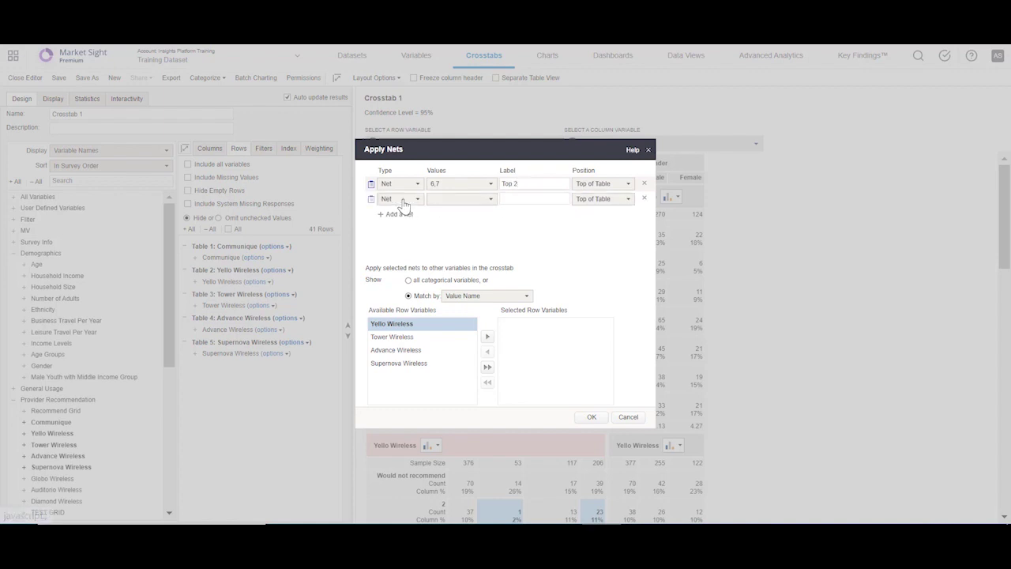
{"action": "left_click", "coordinate": [457, 199]}
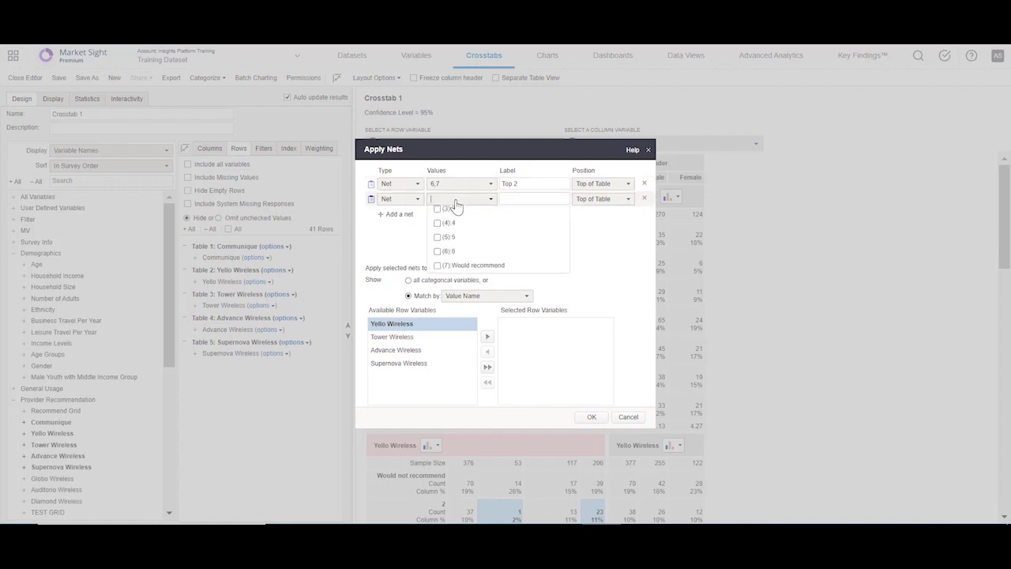
{"action": "left_click", "coordinate": [439, 227]}
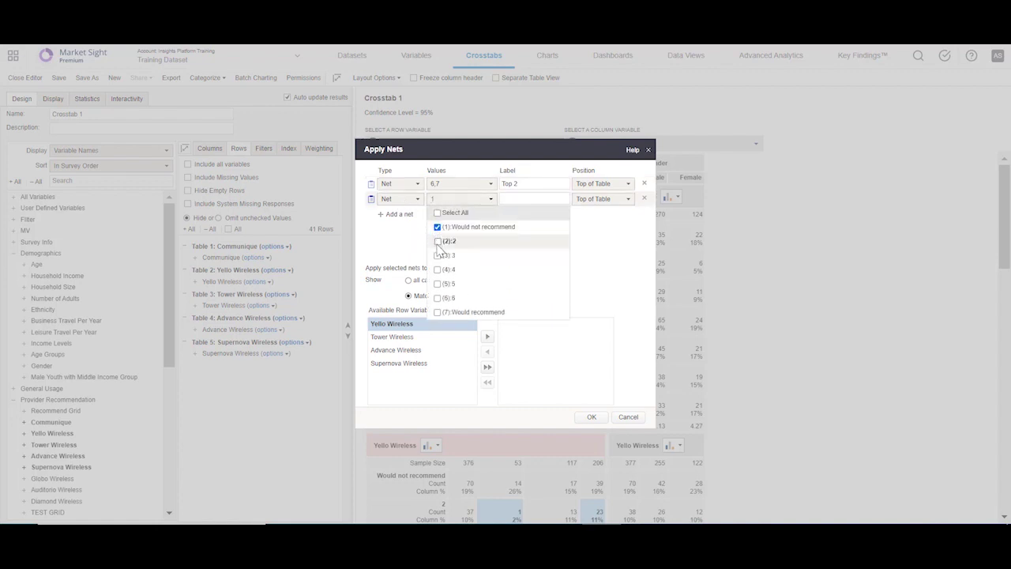
{"action": "left_click", "coordinate": [438, 241]}
{"action": "left_click", "coordinate": [637, 245]}
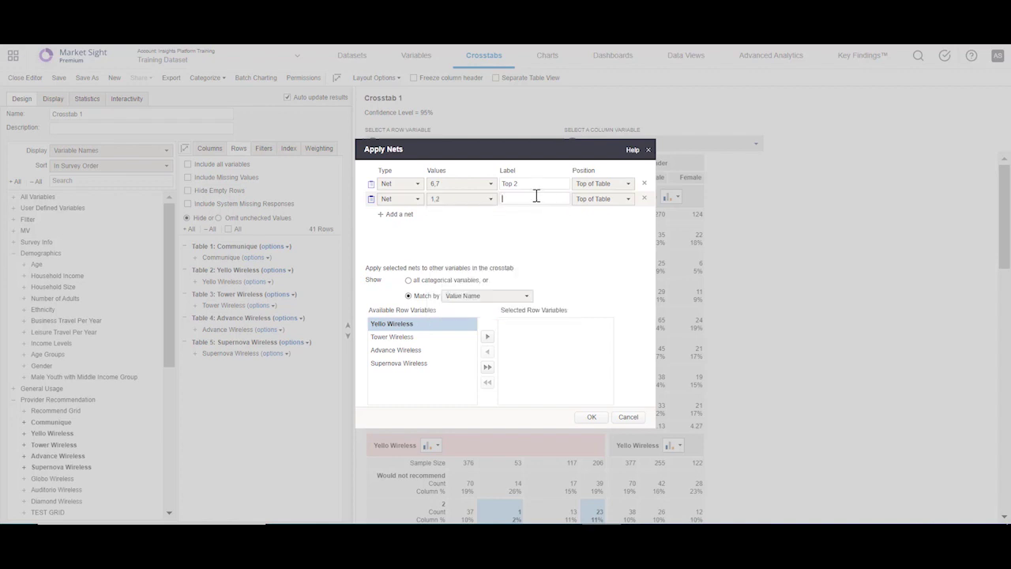
{"action": "type", "text": "Bottom 2"}
{"action": "left_click", "coordinate": [397, 215]}
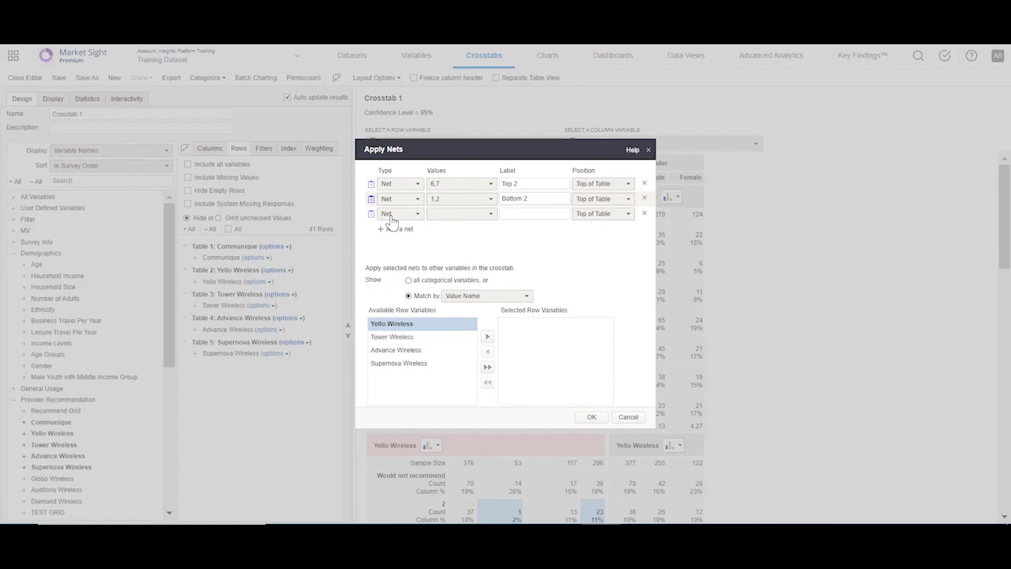
Step: Make the third net an NPS with promoters 6,7 and detractors 1,2
{"action": "left_click", "coordinate": [399, 214]}
{"action": "left_click", "coordinate": [403, 239]}
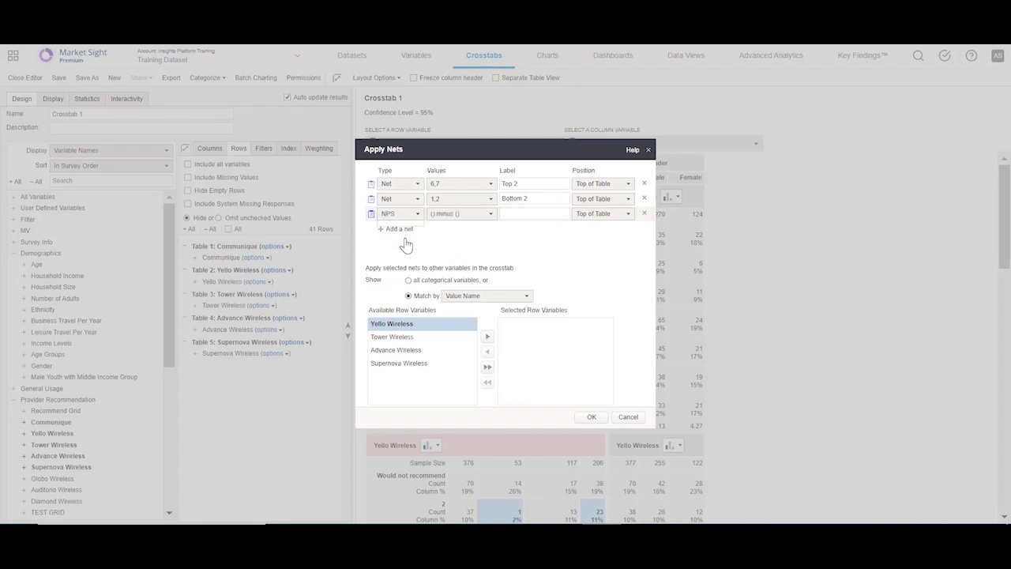
{"action": "left_click", "coordinate": [447, 214]}
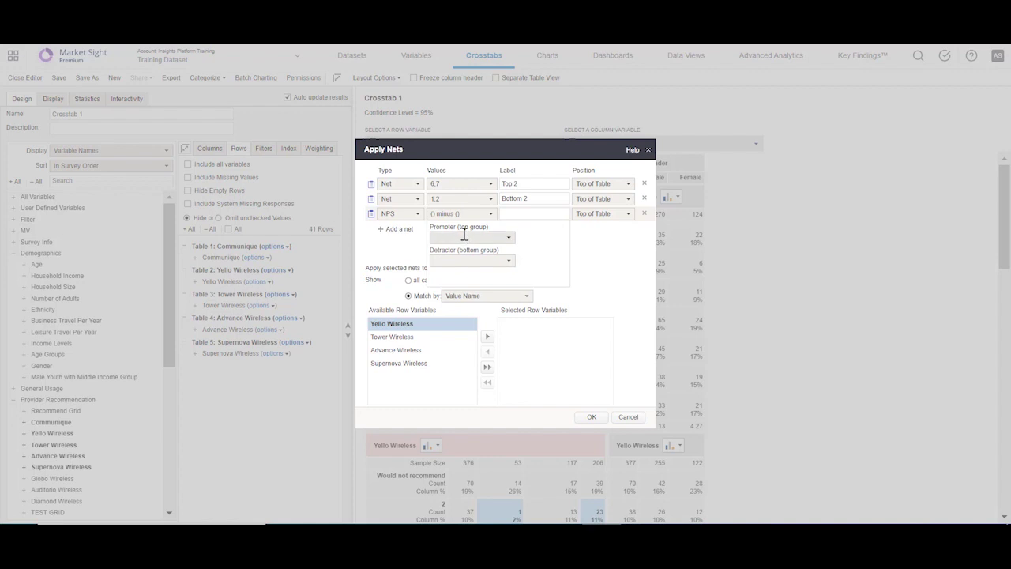
{"action": "left_click", "coordinate": [463, 236]}
{"action": "left_click", "coordinate": [440, 336]}
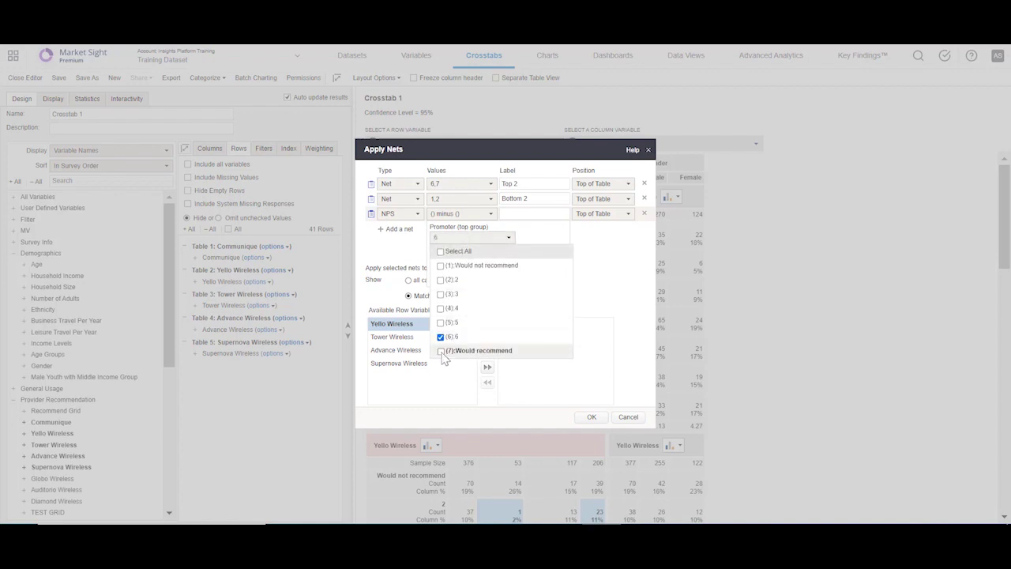
{"action": "left_click", "coordinate": [441, 350]}
{"action": "left_click", "coordinate": [532, 241]}
{"action": "left_click", "coordinate": [474, 259]}
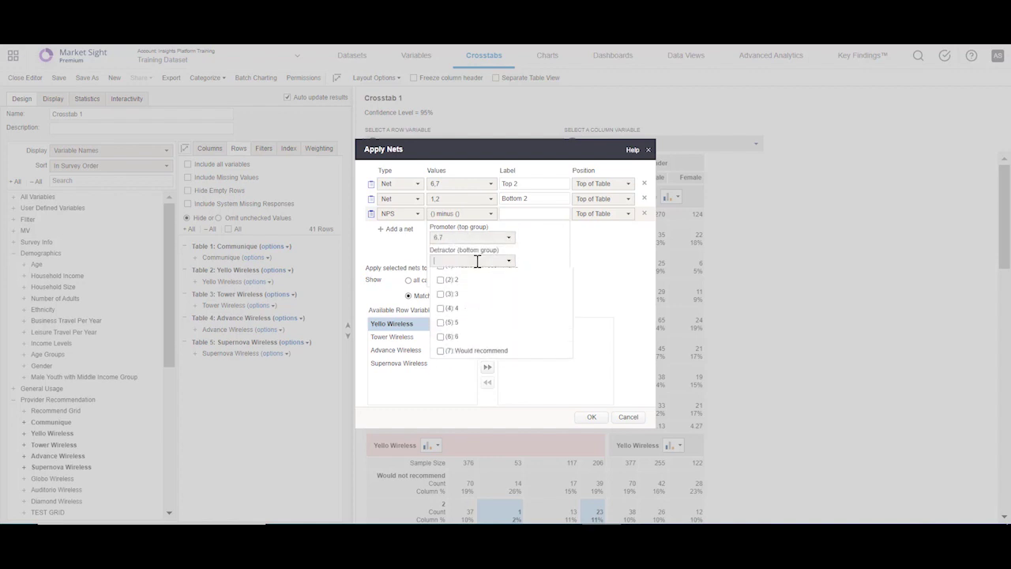
{"action": "left_click", "coordinate": [440, 288]}
{"action": "left_click", "coordinate": [441, 304]}
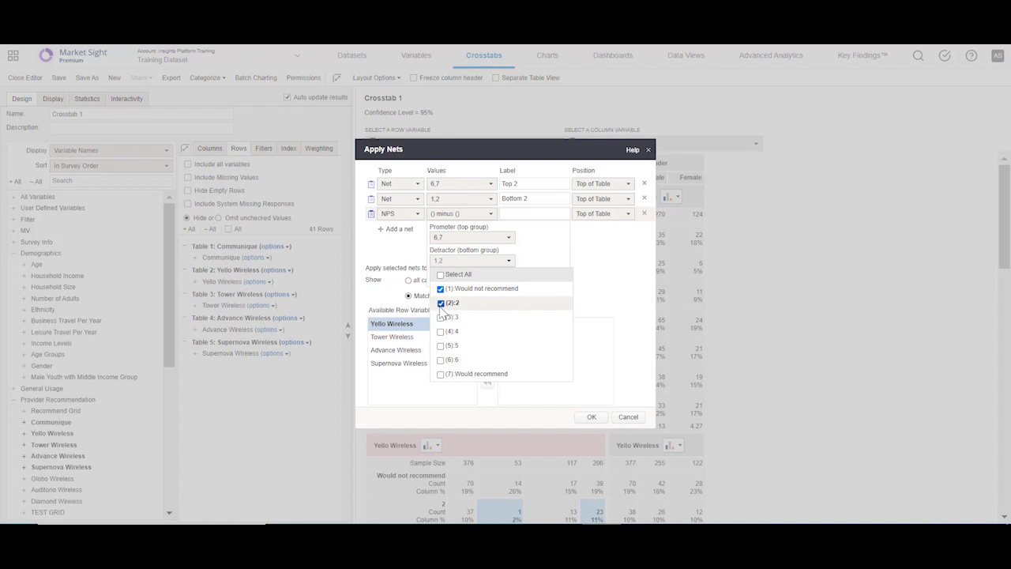
{"action": "left_click", "coordinate": [542, 249]}
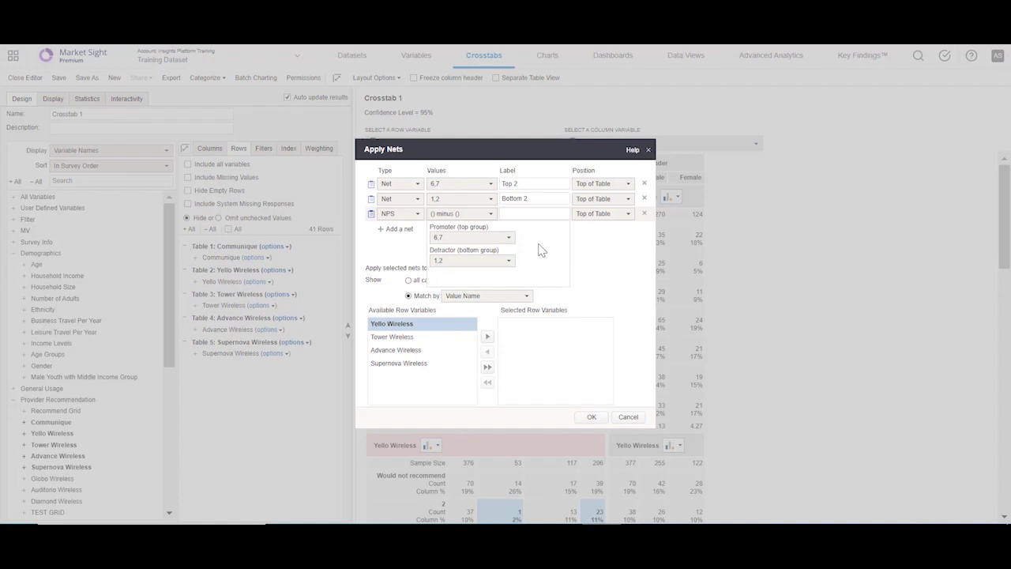
Step: Label the NPS net 'NPS' and keep it at Top of Table
{"action": "left_click", "coordinate": [548, 214]}
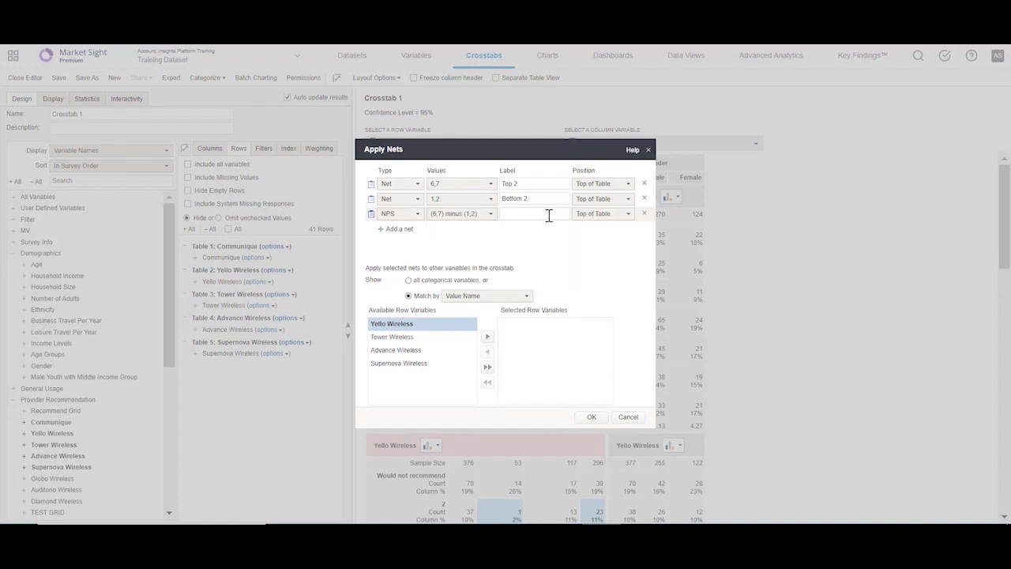
{"action": "type", "text": "NPS"}
{"action": "left_click", "coordinate": [604, 216]}
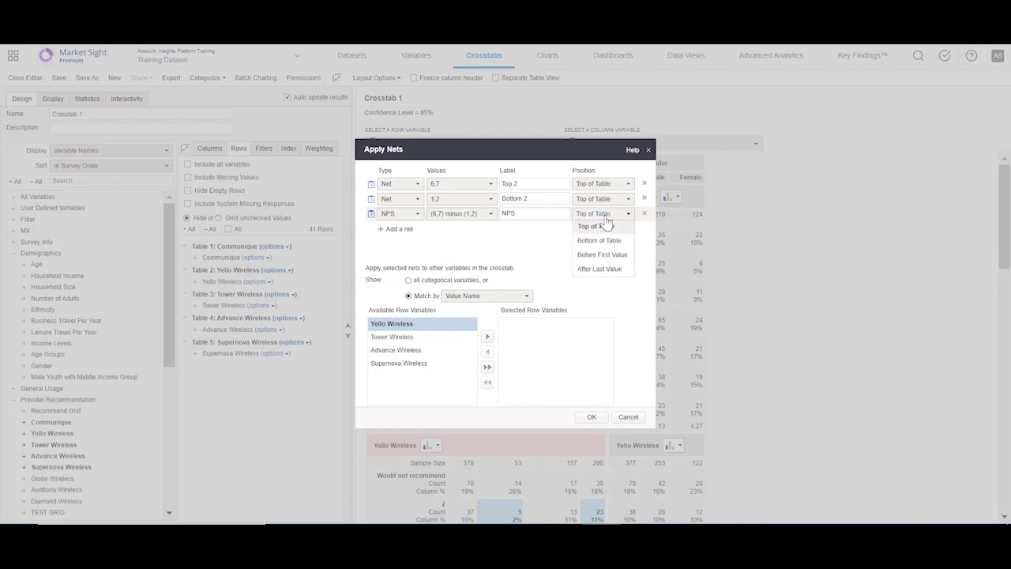
{"action": "left_click", "coordinate": [533, 237]}
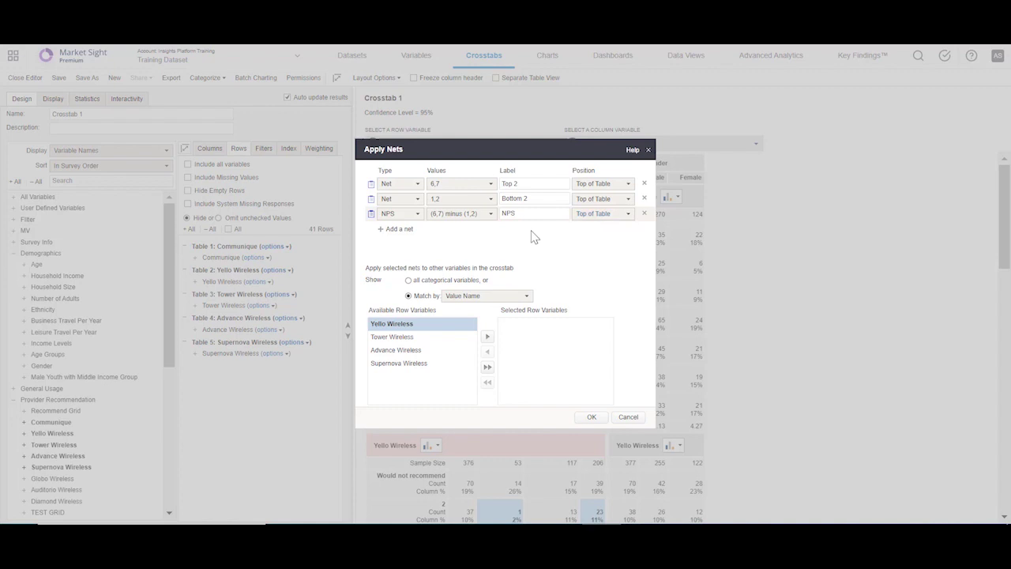
Step: Apply the nets to Yello, Tower, Advance and Supernova Wireless as well
{"action": "left_click", "coordinate": [421, 365], "text": "shift"}
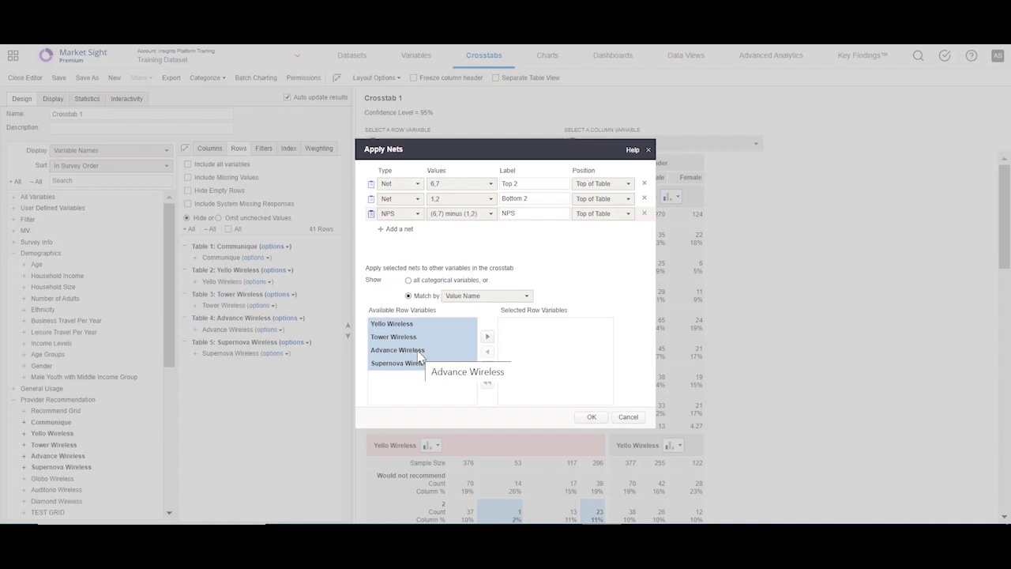
{"action": "left_click", "coordinate": [487, 337]}
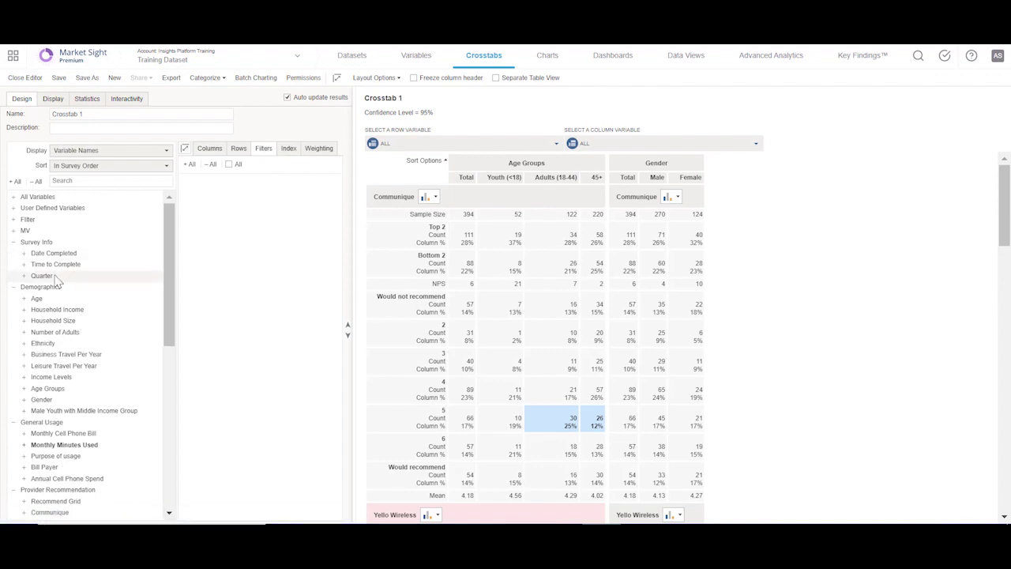
Step: Add Quarter as a crosstab filter
{"action": "left_click_drag", "start_coordinate": [55, 276], "coordinate": [266, 256]}
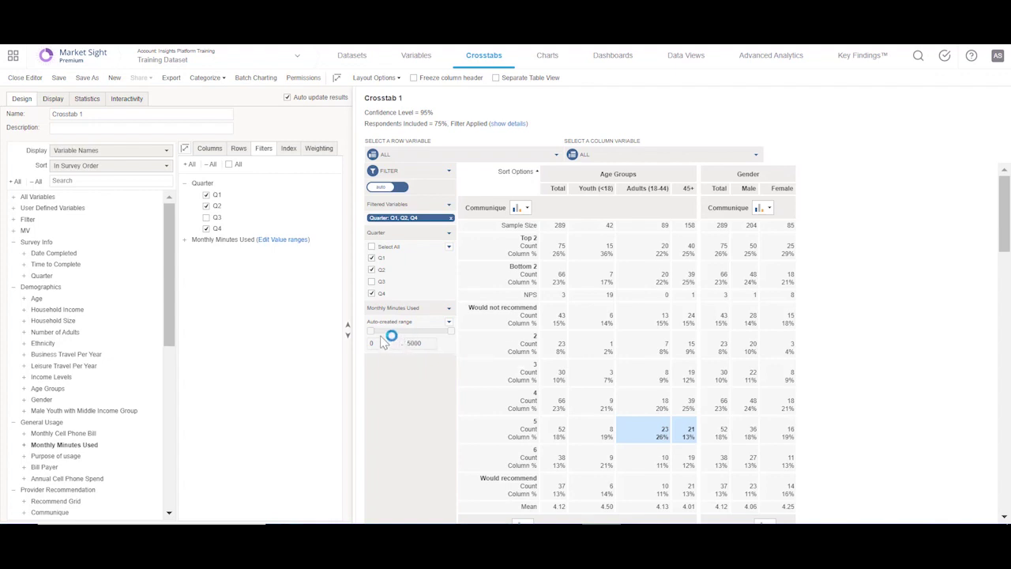
Step: Raise the Monthly Minutes Used minimum to 1548 (range 1548–5000) and close the crosstab editor
{"action": "left_click_drag", "start_coordinate": [371, 330], "coordinate": [399, 339]}
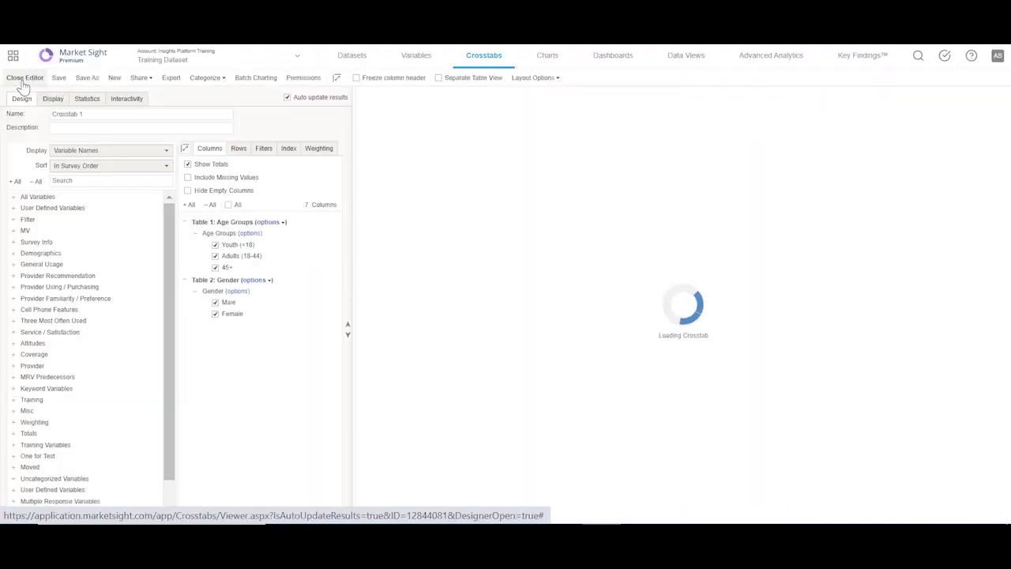
{"action": "left_click", "coordinate": [23, 82]}
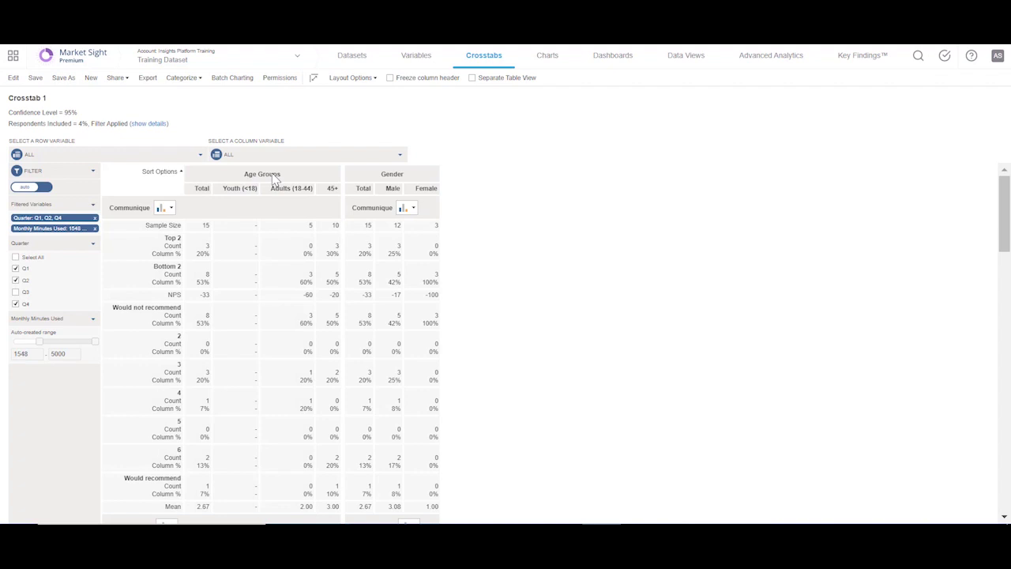
Step: Review the 4%-filtered crosstab's Top 2, Bottom 2 and NPS rows for each provider, through Tower Wireless
{"action": "left_click", "coordinate": [374, 174]}
{"action": "scroll", "coordinate": [530, 248], "scroll_direction": "down", "scroll_amount": 10}
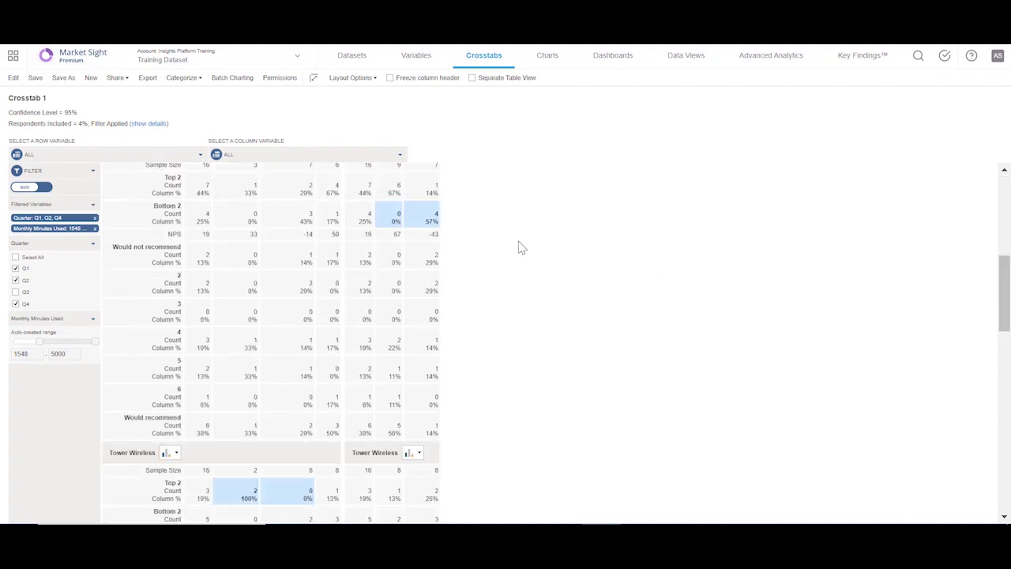
{"action": "mouse_move", "coordinate": [390, 227]}
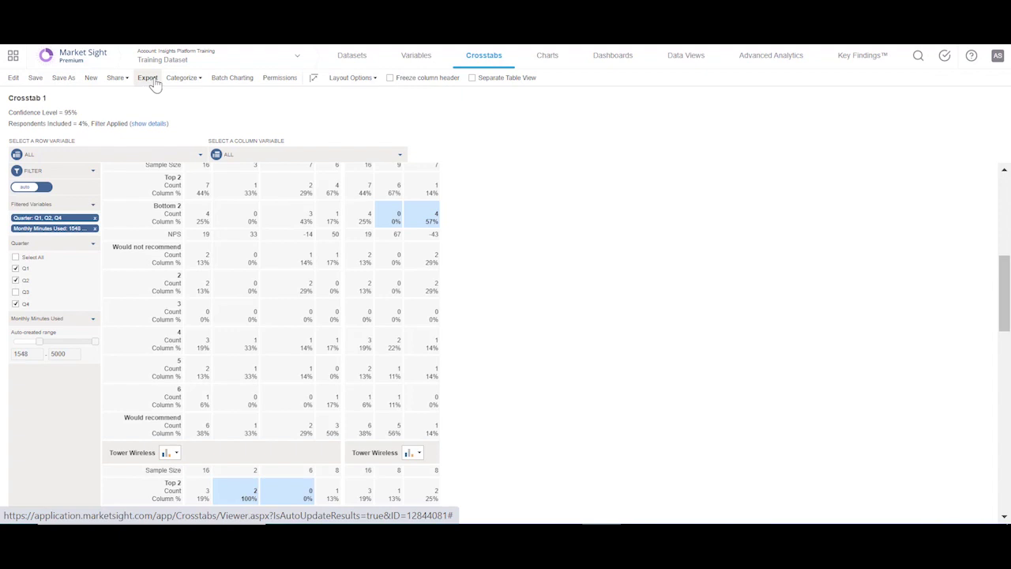
Step: Export Crosstab 1 as an Excel .xlsx with a table of contents, then download and open the workbook
{"action": "left_click", "coordinate": [153, 82]}
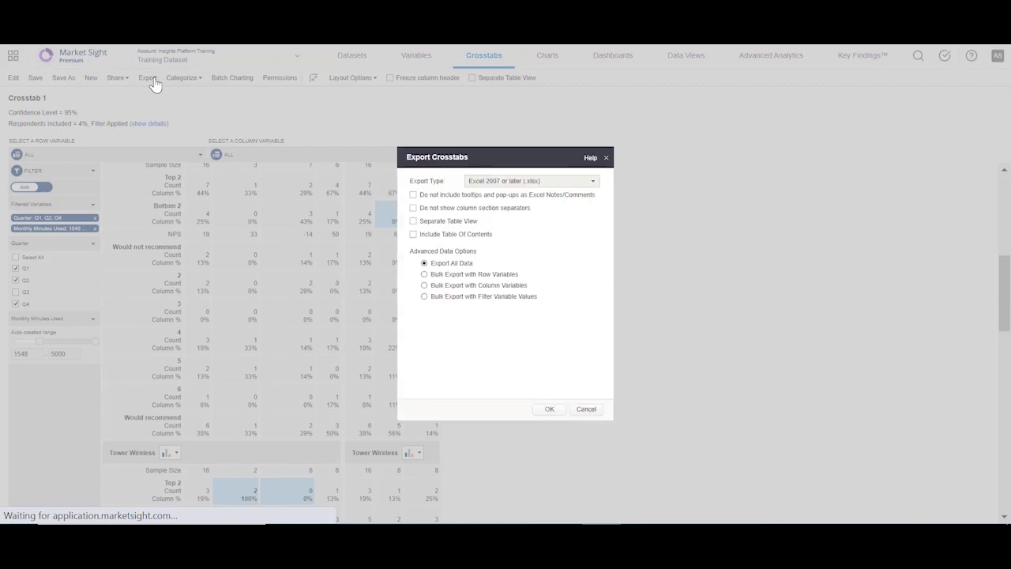
{"action": "left_click", "coordinate": [513, 183]}
{"action": "left_click", "coordinate": [509, 194]}
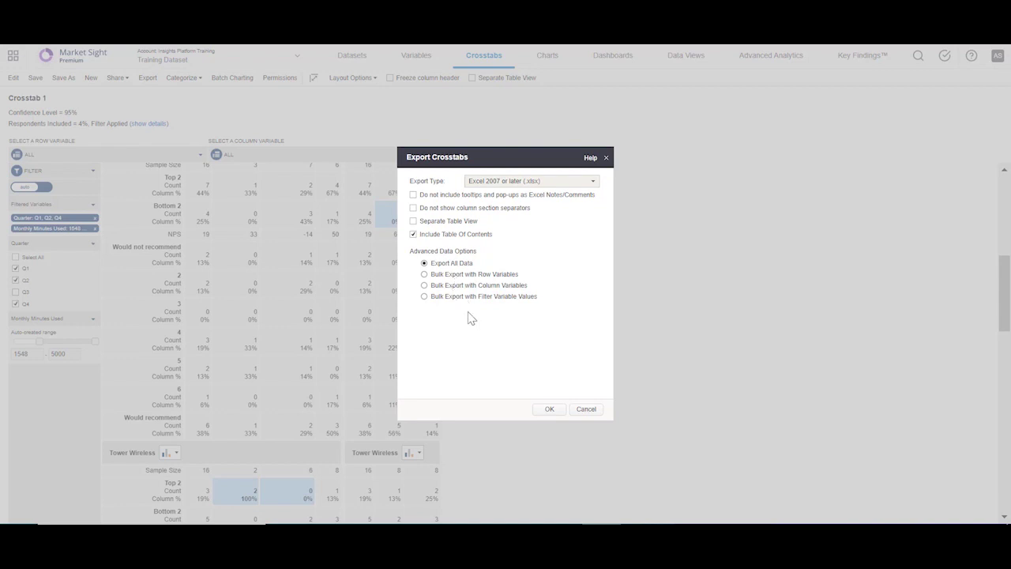
{"action": "left_click", "coordinate": [550, 410]}
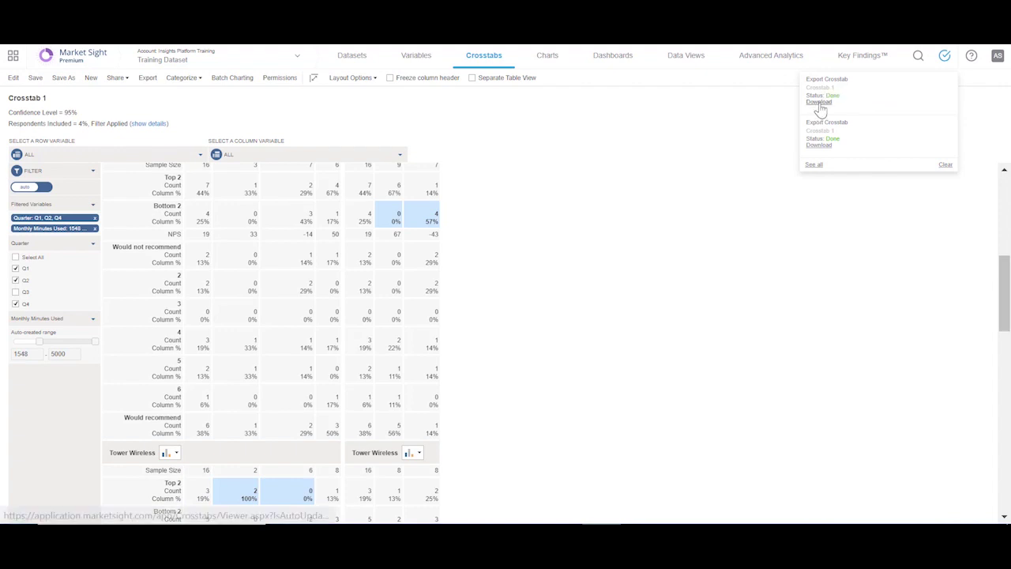
{"action": "left_click", "coordinate": [820, 104]}
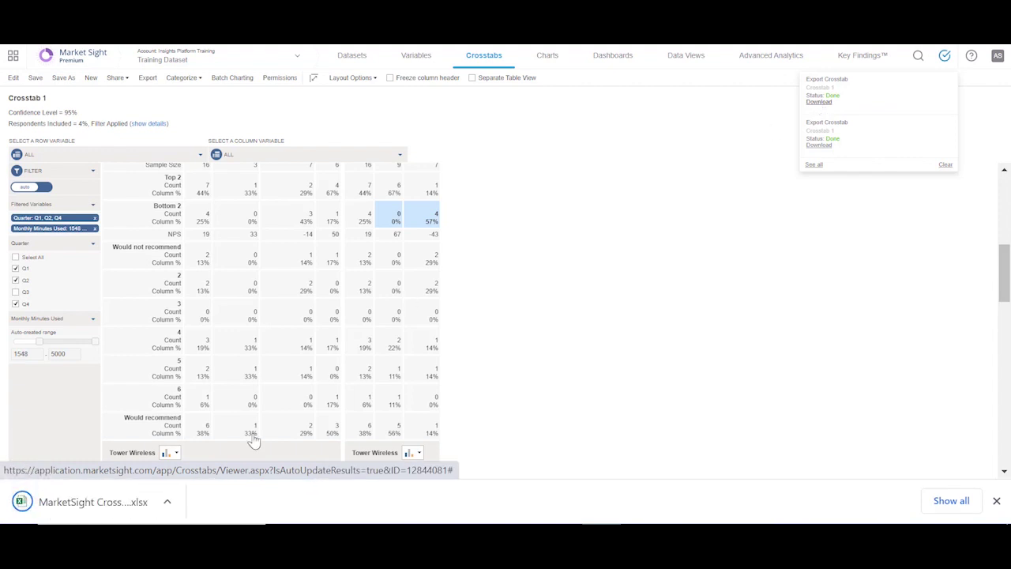
{"action": "left_click", "coordinate": [74, 507]}
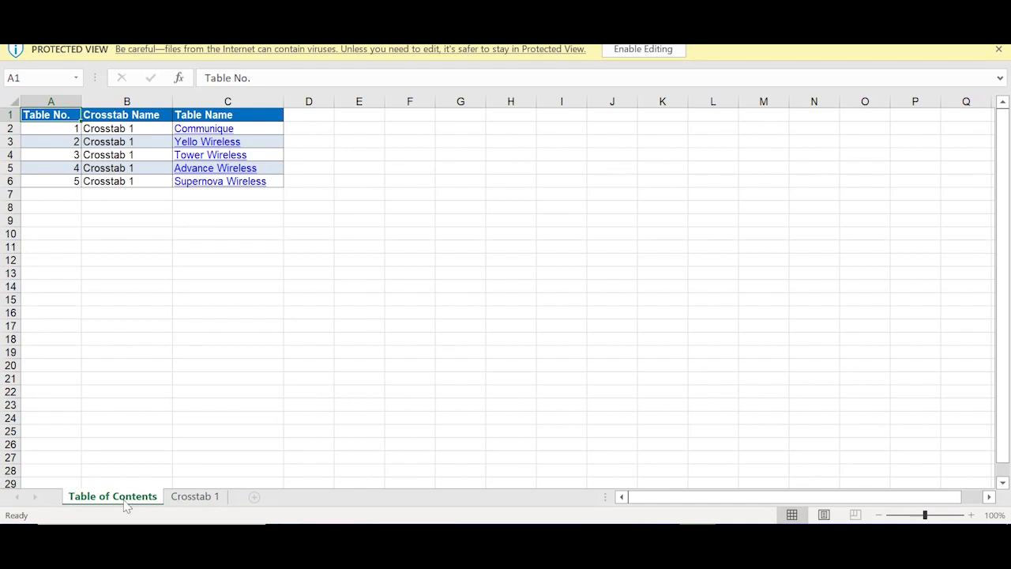
Step: Show the Crosstab 1 sheet and scroll down to the Yello Wireless table
{"action": "left_click", "coordinate": [204, 501]}
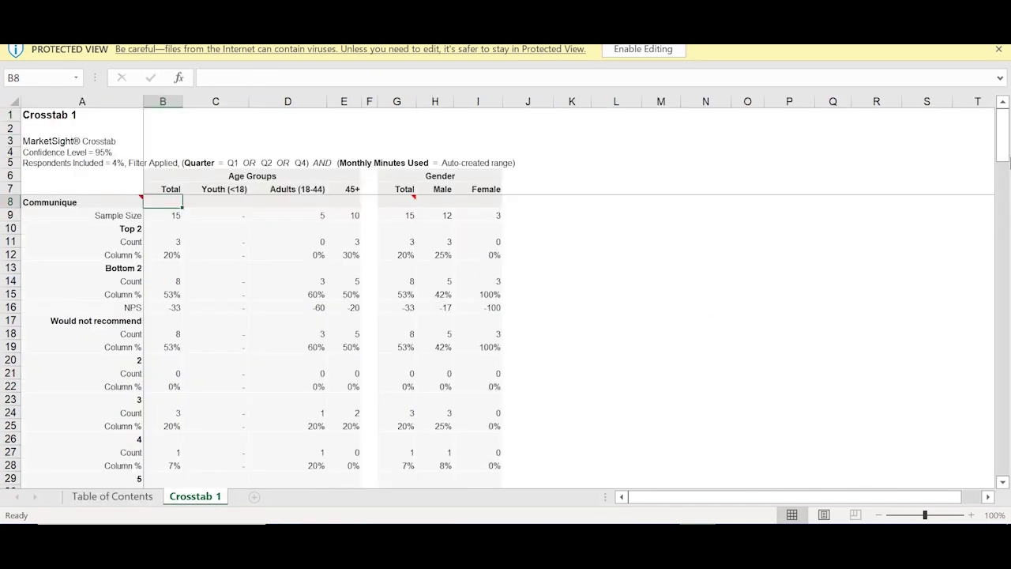
{"action": "left_click_drag", "start_coordinate": [1003, 157], "coordinate": [1004, 221]}
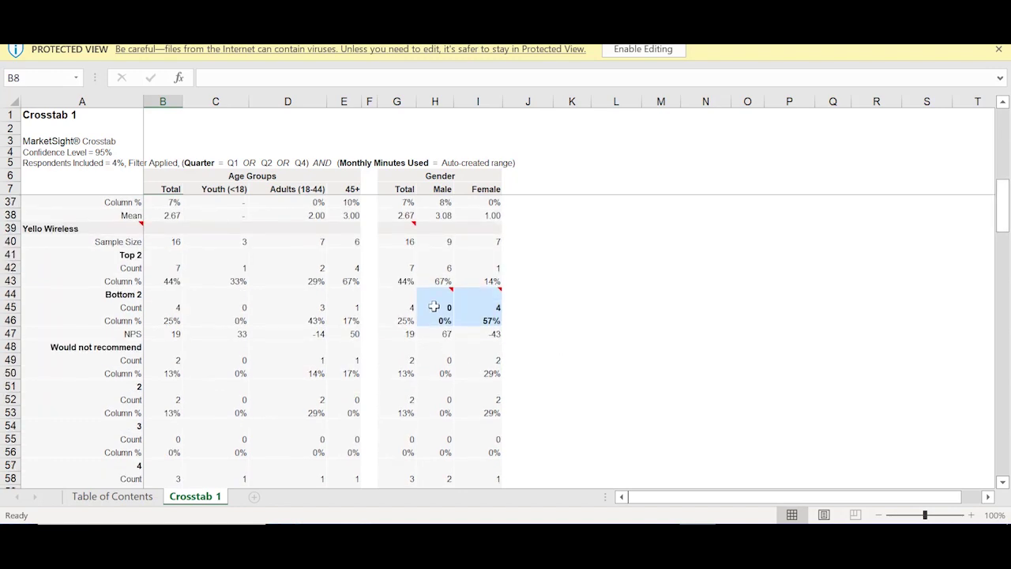